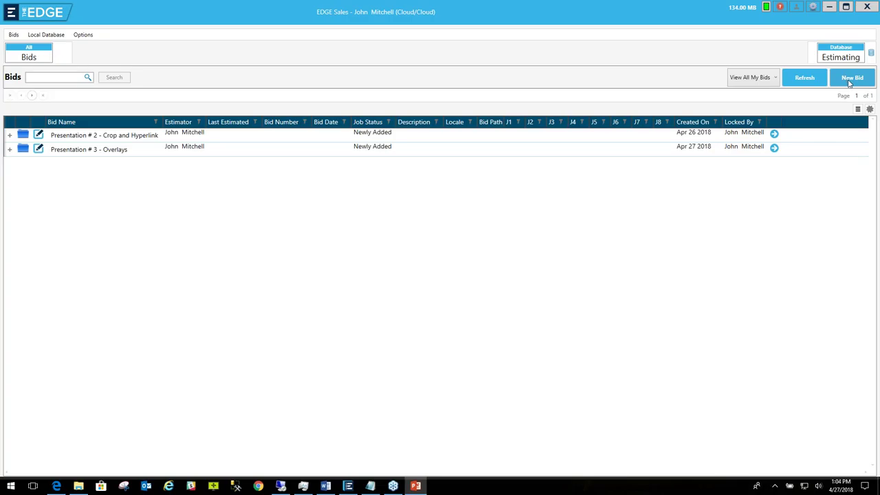
# Step: Create a new bid named Webinar and begin adding plan images to it
pyautogui.click(850, 83)
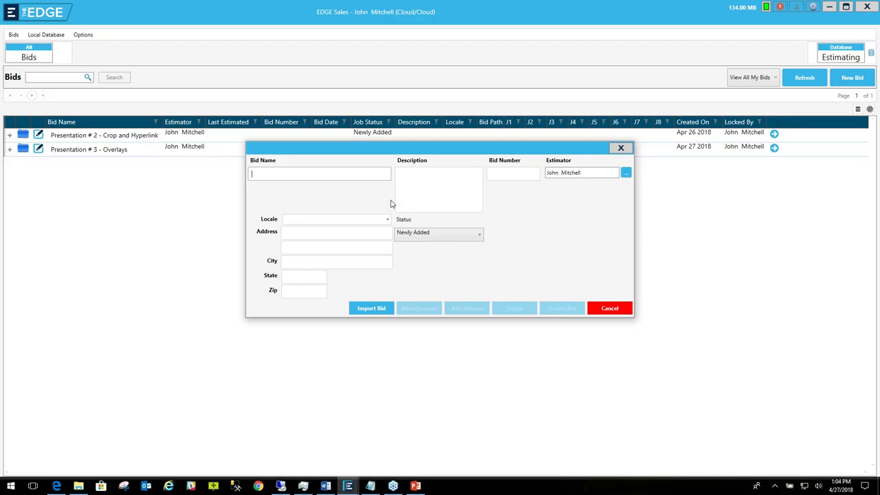
pyautogui.write('w')
pyautogui.press('BackSpace')
pyautogui.press('BackSpace')
pyautogui.write('We')
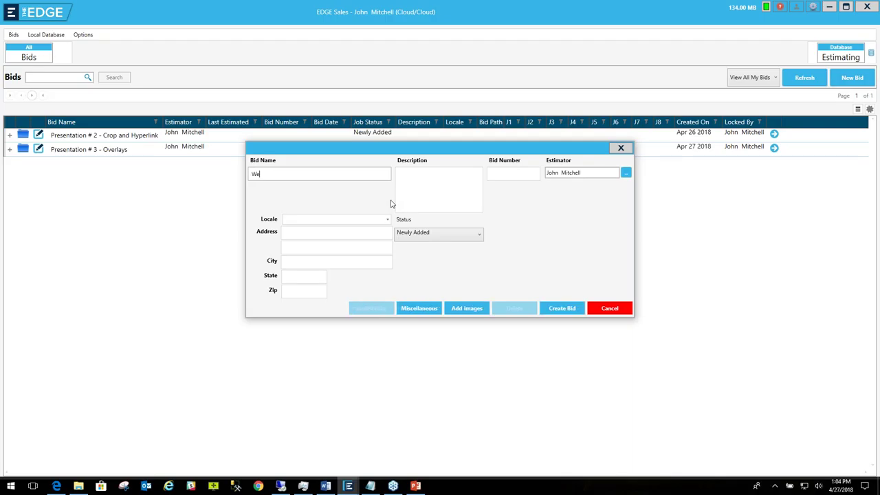
pyautogui.write('binar')
pyautogui.click(467, 308)
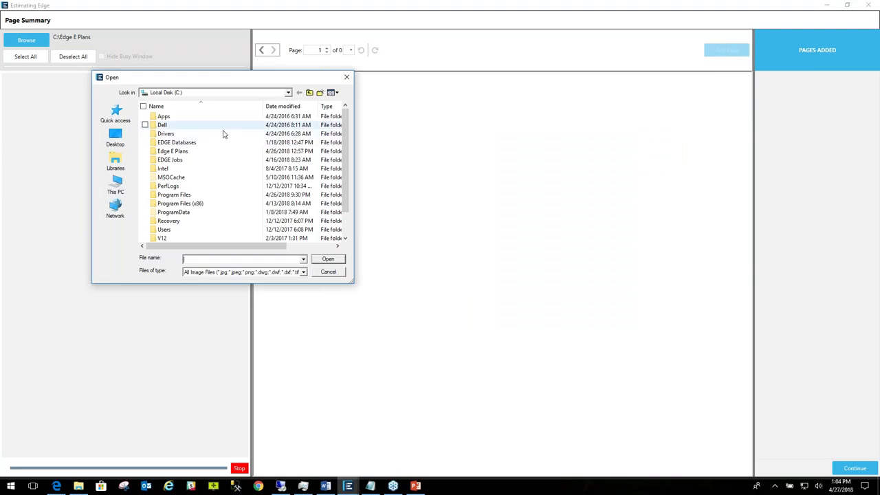
# Step: From C:\Edge E Plans\0001 MCSD Plans, load the 0029 A1.0 and 0030 A1.1 floor plan TIFFs
pyautogui.doubleClick(187, 154)
pyautogui.click(180, 107)
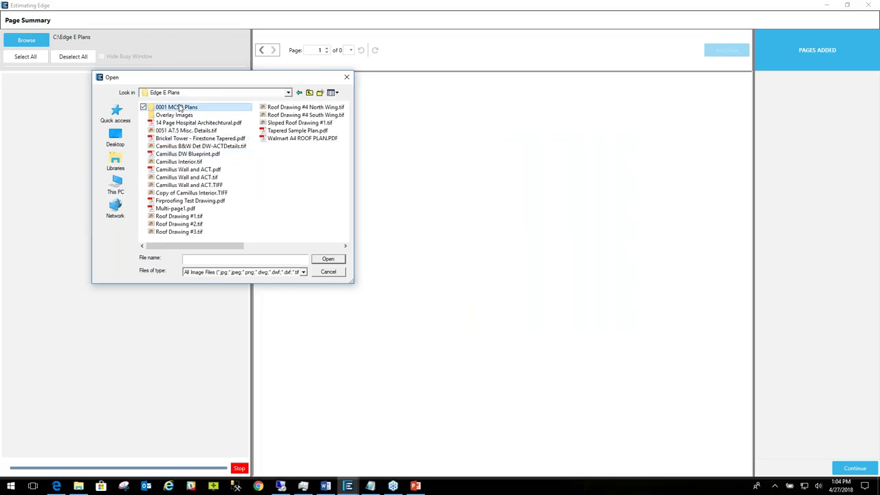
pyautogui.doubleClick(178, 108)
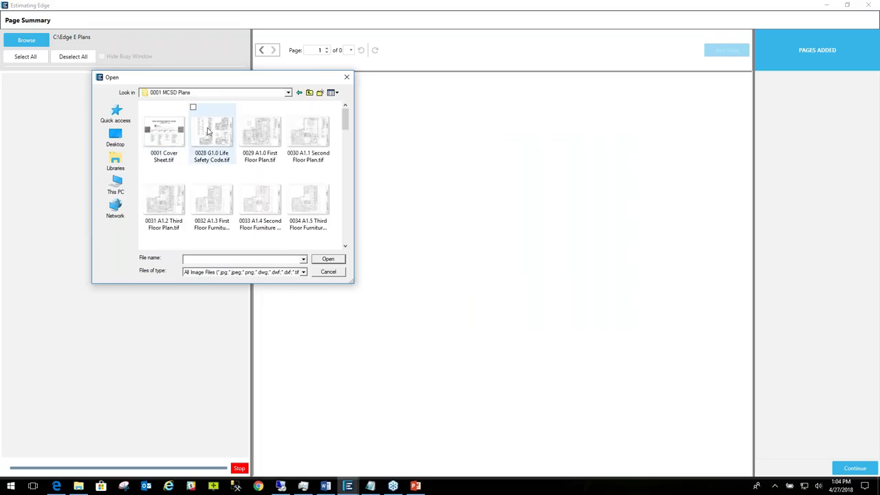
pyautogui.click(263, 143)
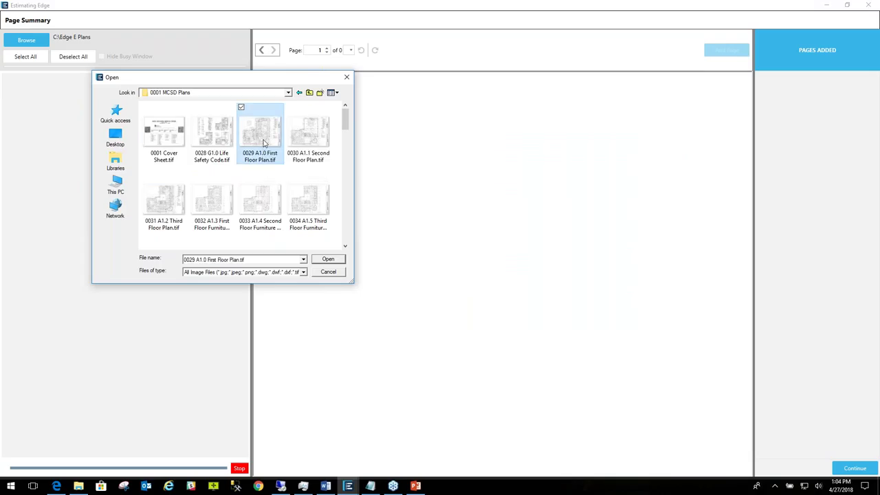
pyautogui.keyDown('ctrl'); pyautogui.click(306, 142); pyautogui.keyUp('ctrl')
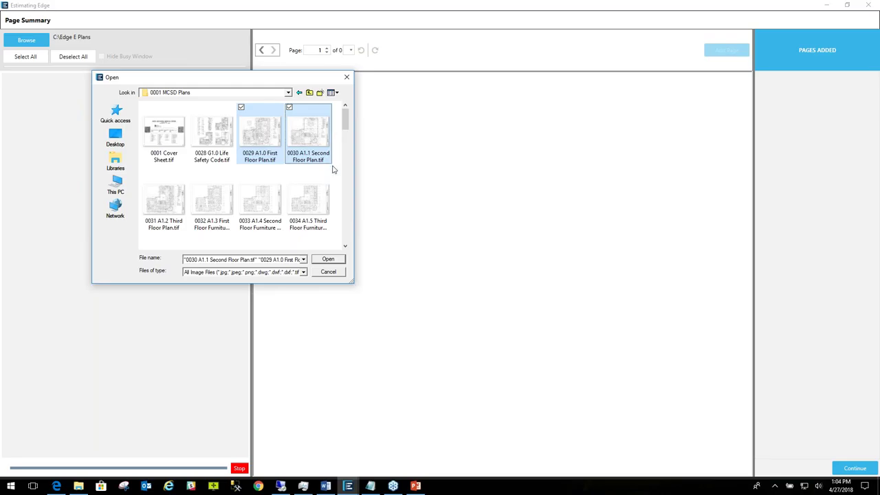
pyautogui.click(329, 259)
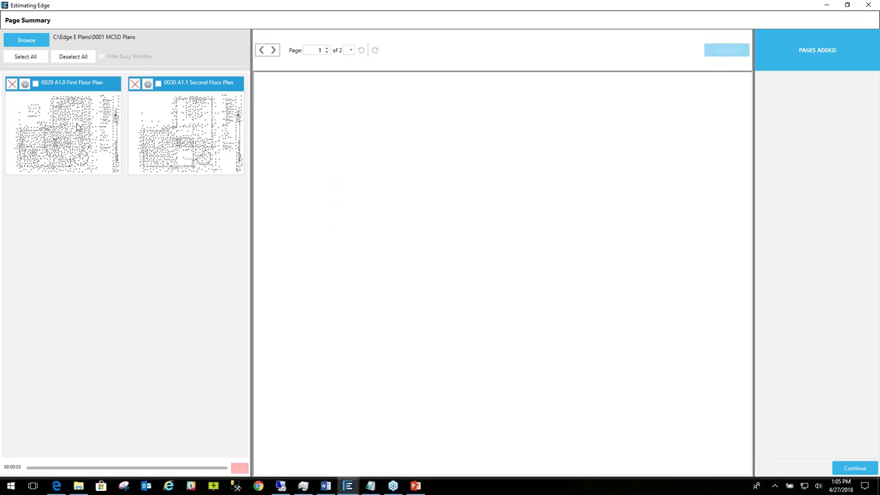
pyautogui.click(77, 126)
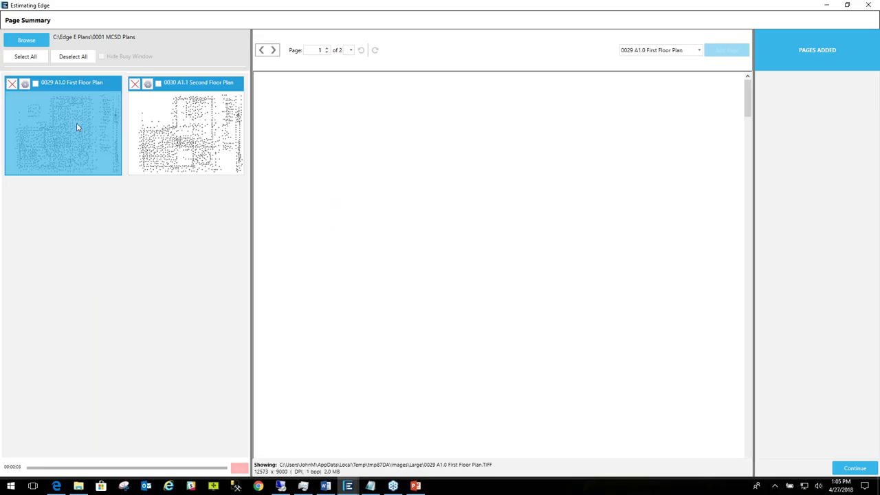
pyautogui.click(203, 121)
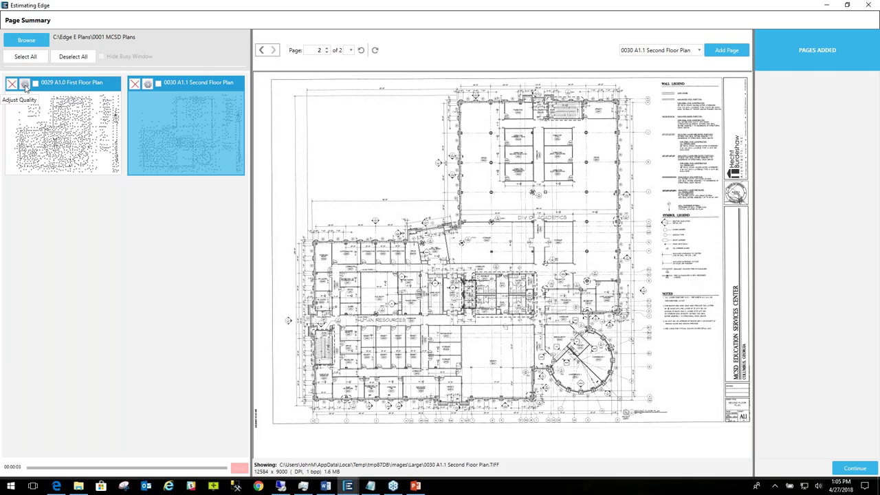
pyautogui.click(25, 84)
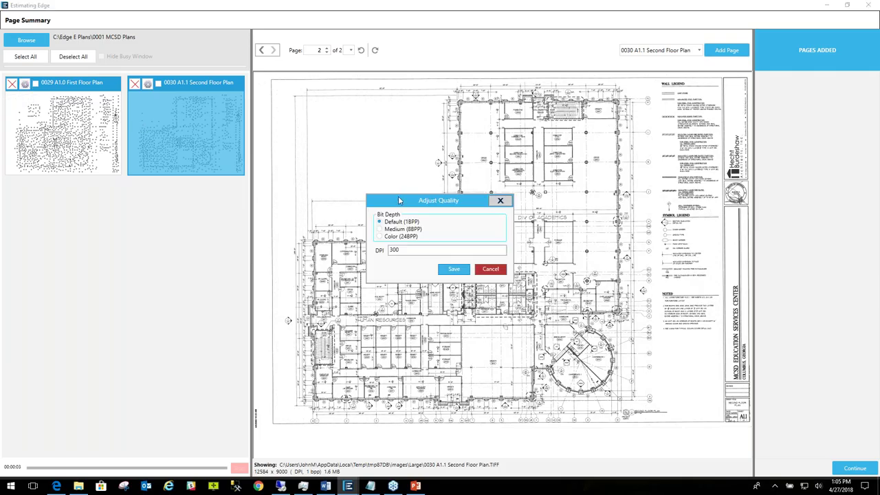
pyautogui.moveTo(399, 200); pyautogui.dragTo(356, 112)
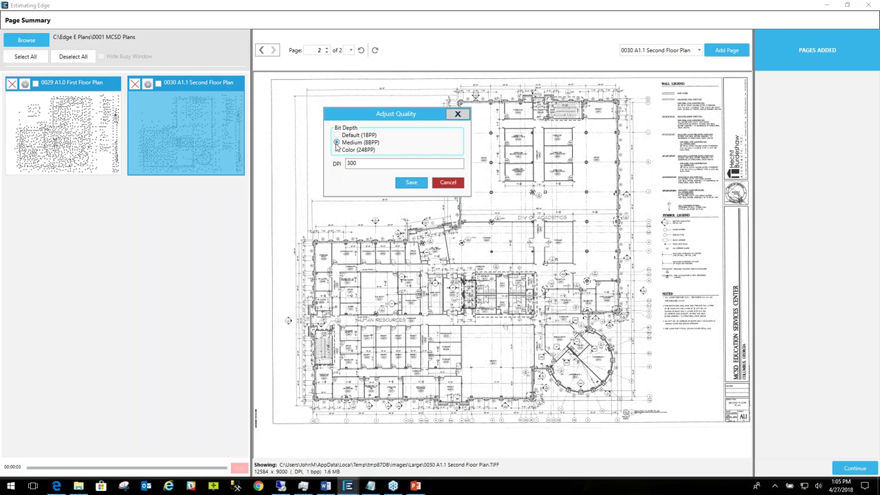
pyautogui.click(337, 142)
pyautogui.click(337, 134)
pyautogui.click(362, 163)
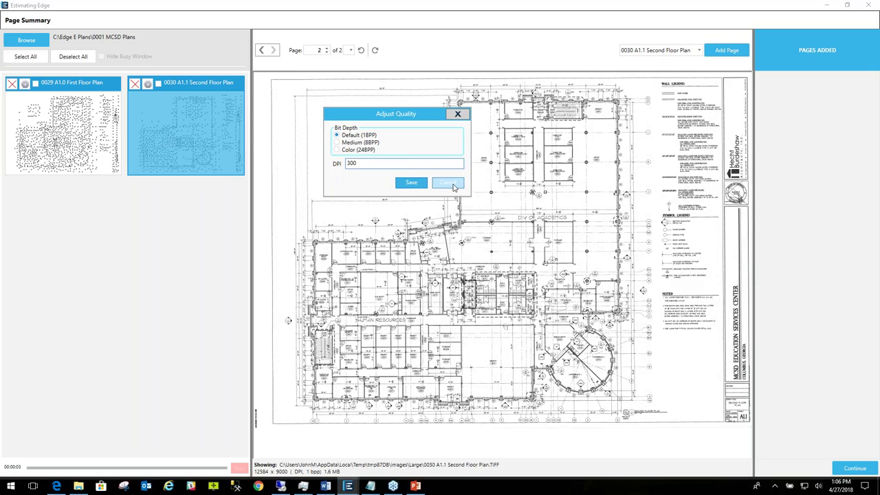
pyautogui.click(411, 186)
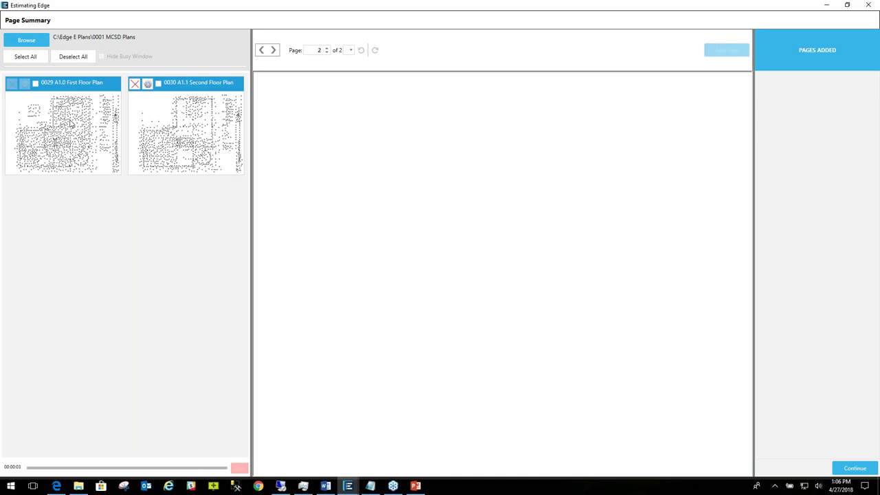
# Step: Add the first floor plan image to the bid as a page named First Floor
pyautogui.click(71, 123)
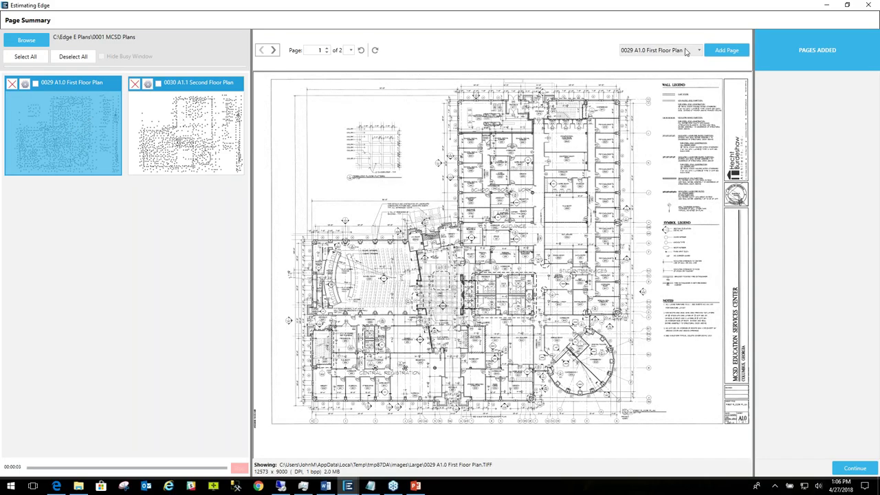
pyautogui.click(685, 52)
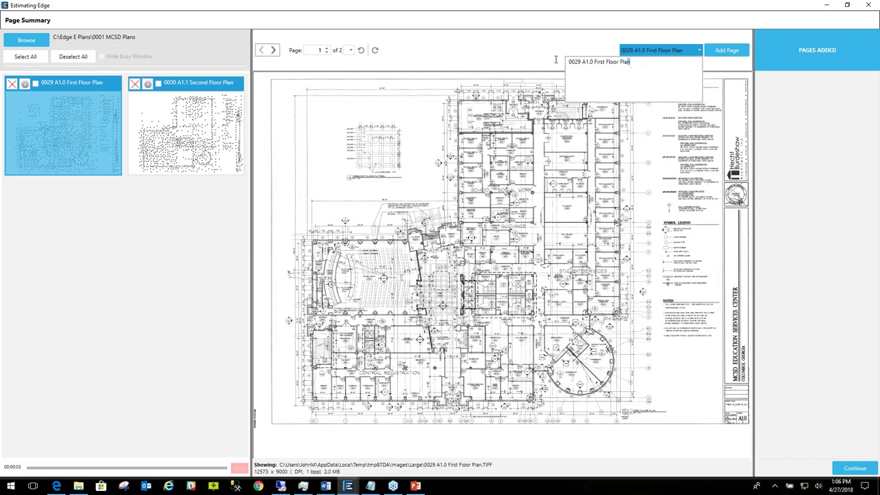
pyautogui.moveTo(556, 60); pyautogui.dragTo(520, 62)
pyautogui.write('F')
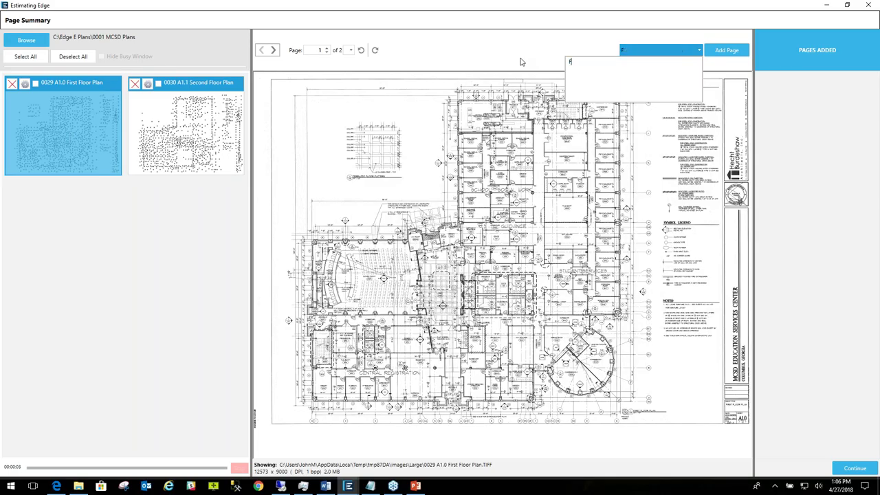
pyautogui.write('irst Floor')
pyautogui.click(37, 84)
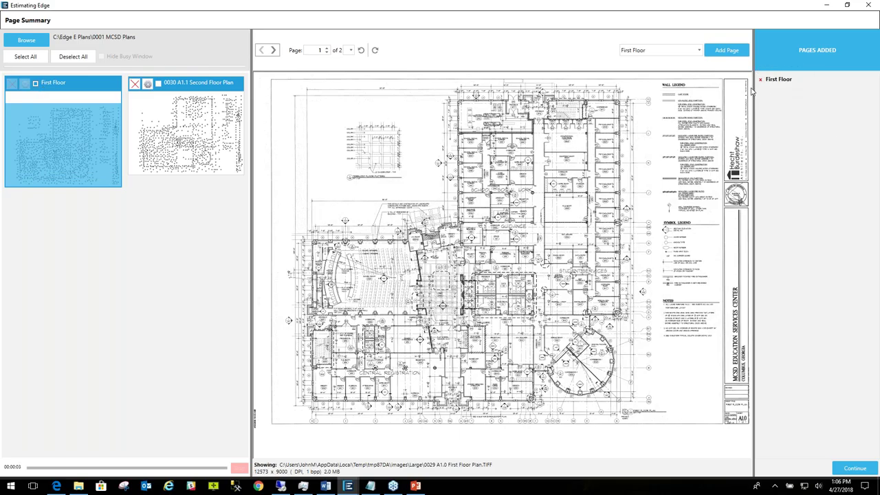
# Step: Add the second floor plan image to the bid as a page named Second Floor
pyautogui.click(204, 109)
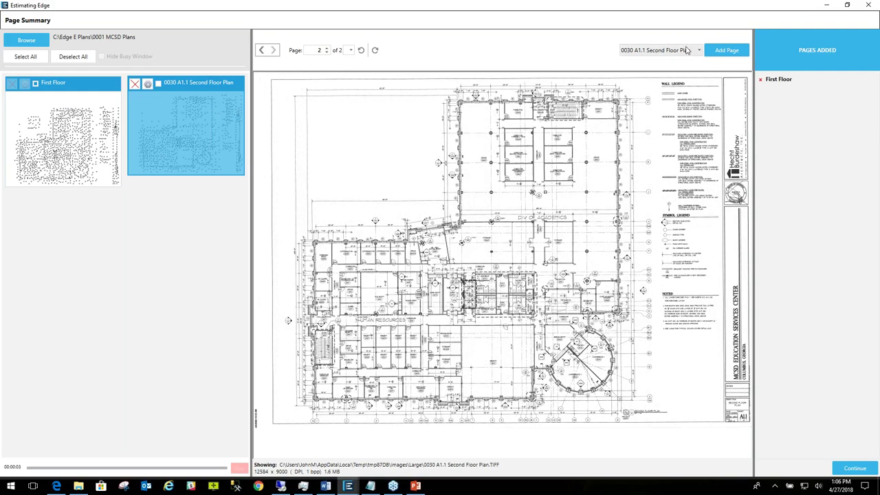
pyautogui.click(691, 53)
pyautogui.moveTo(674, 62); pyautogui.dragTo(544, 69)
pyautogui.press('BackSpace')
pyautogui.write('Second Fl')
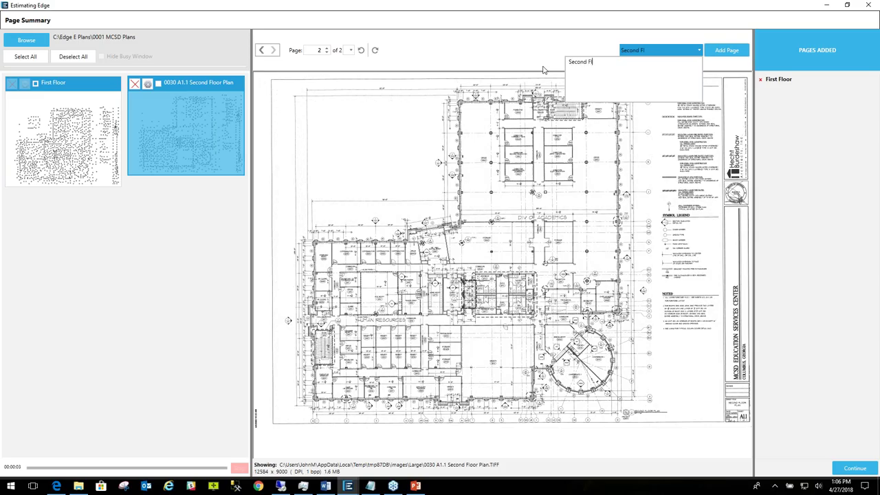
pyautogui.write('oor')
pyautogui.click(159, 84)
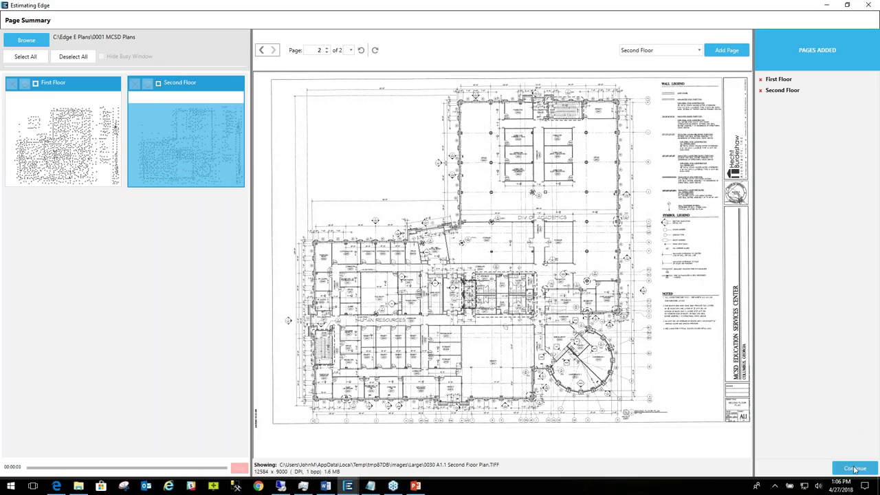
# Step: Finish the import, select Second Floor under Scenario 1 > Section 1, and show the Webinar images list
pyautogui.click(855, 468)
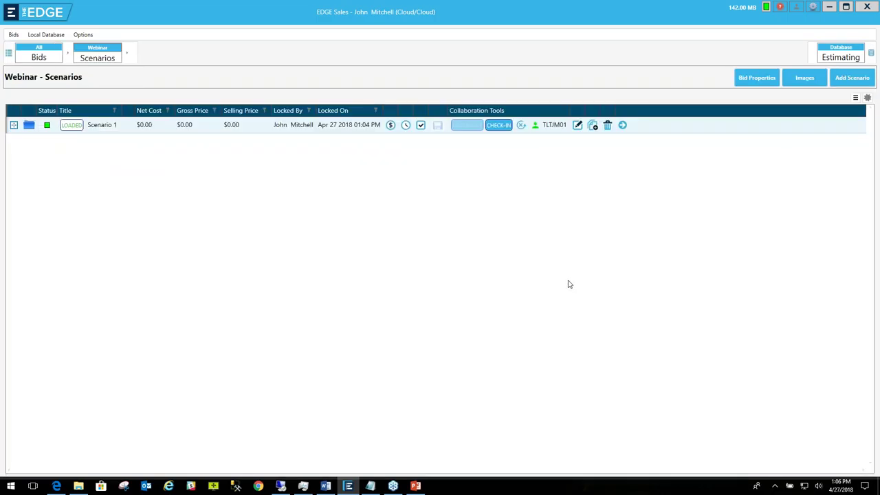
pyautogui.click(623, 126)
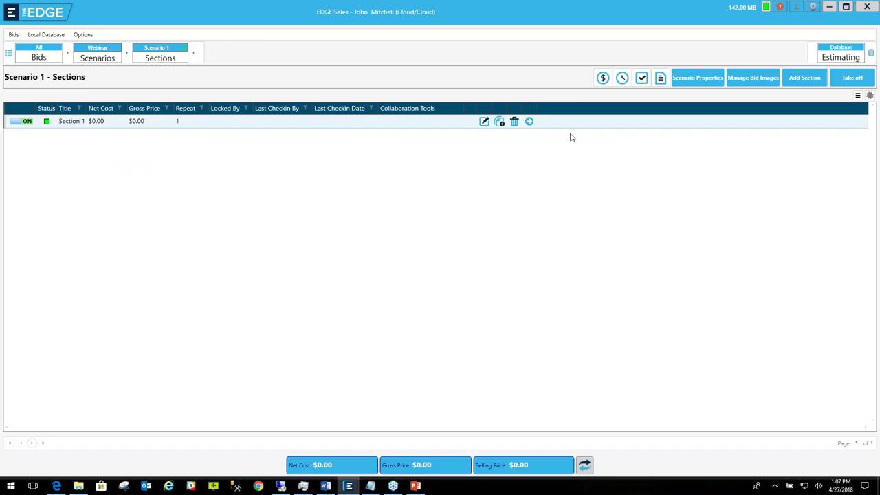
pyautogui.click(530, 121)
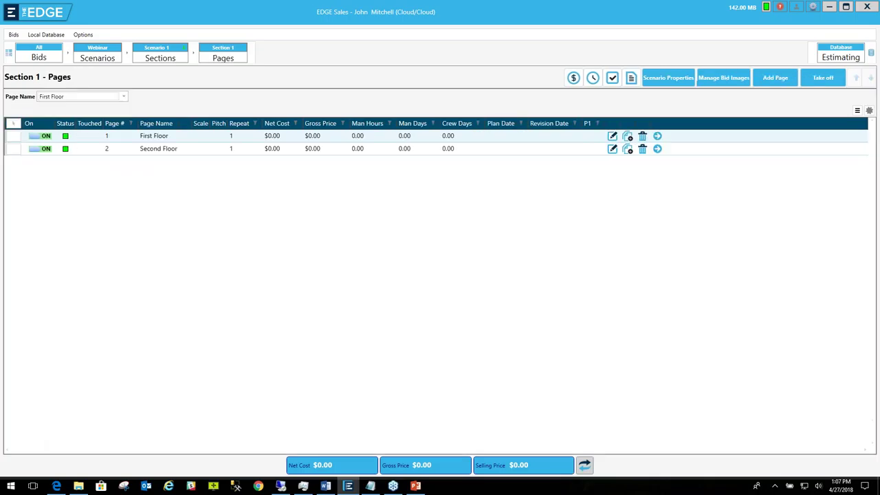
pyautogui.click(167, 149)
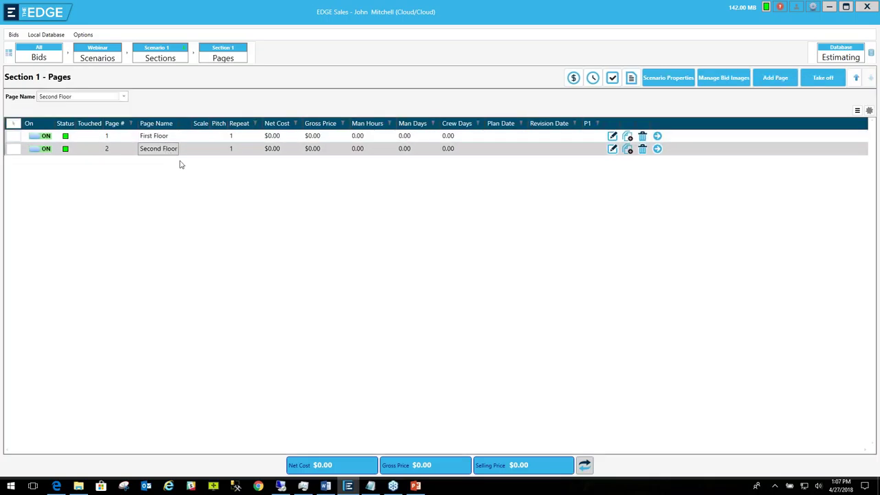
pyautogui.click(724, 80)
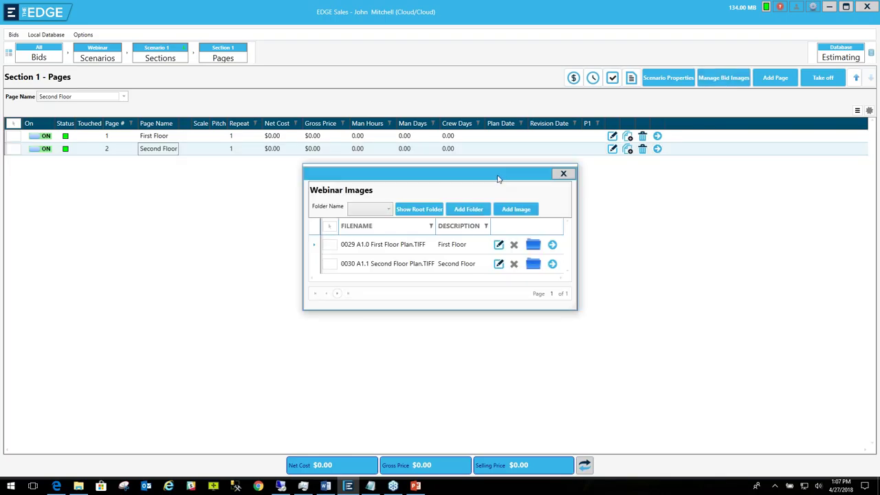
# Step: Import 0031 A1.2 Third Floor Plan.tif into the bid as a page named Third Floor
pyautogui.moveTo(498, 179)
pyautogui.mouseDown()
pyautogui.moveTo(581, 200)
pyautogui.moveTo(503, 182)
pyautogui.mouseUp()
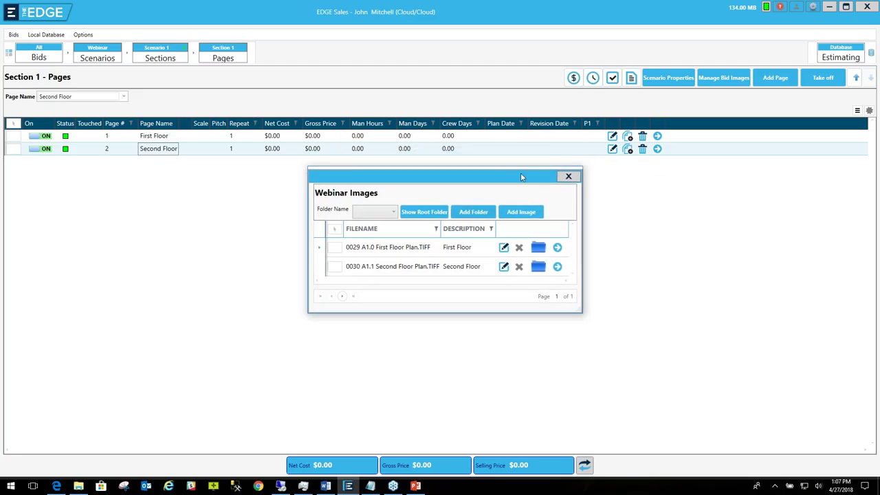
pyautogui.click(527, 214)
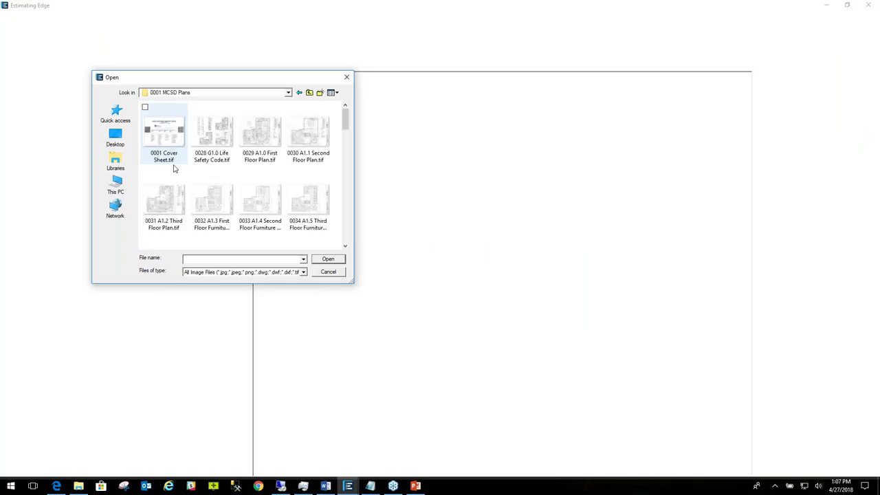
pyautogui.click(178, 195)
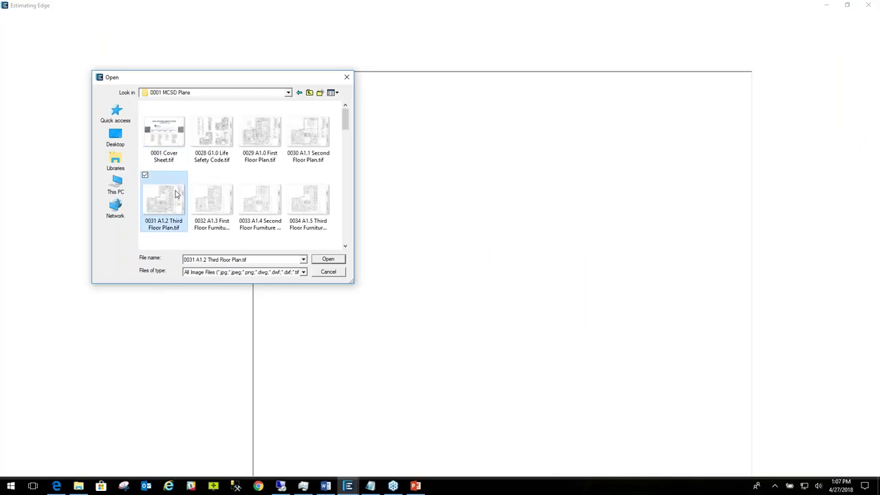
pyautogui.click(327, 261)
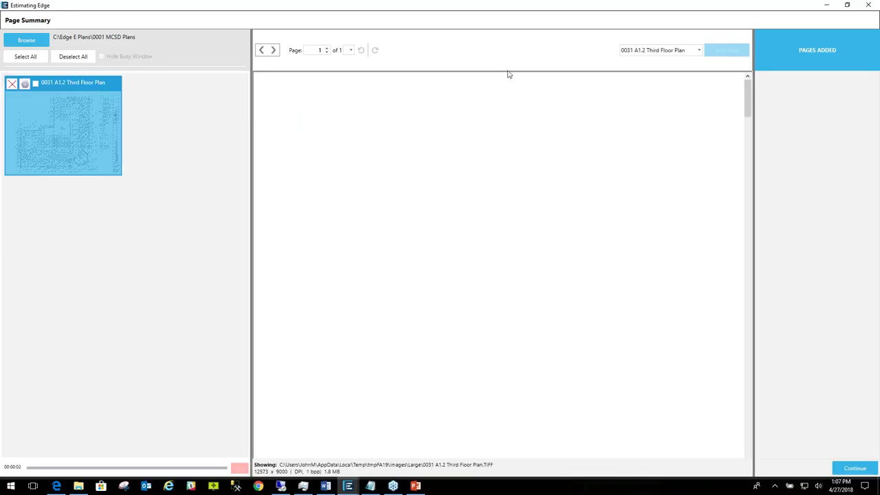
pyautogui.click(686, 50)
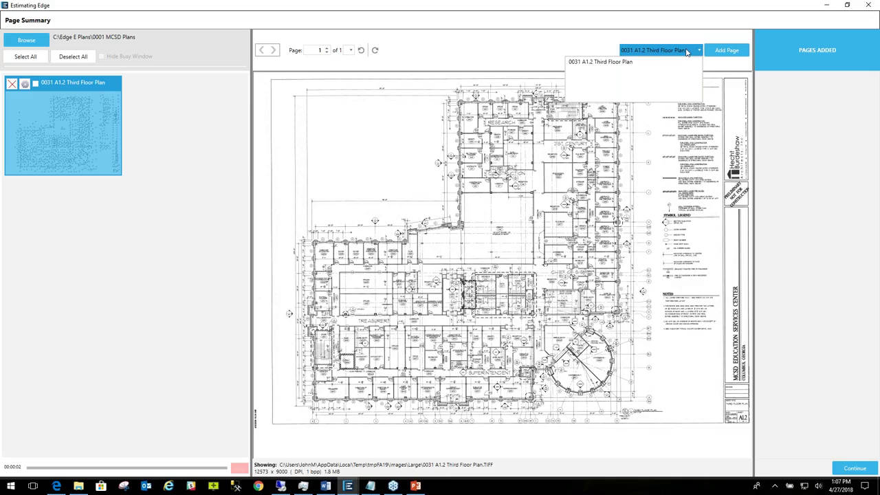
pyautogui.moveTo(640, 62); pyautogui.dragTo(543, 25)
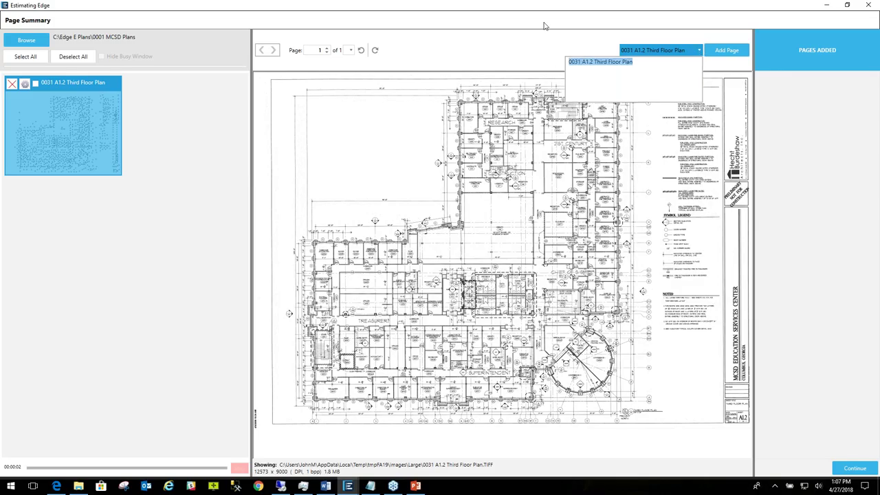
pyautogui.write('Th')
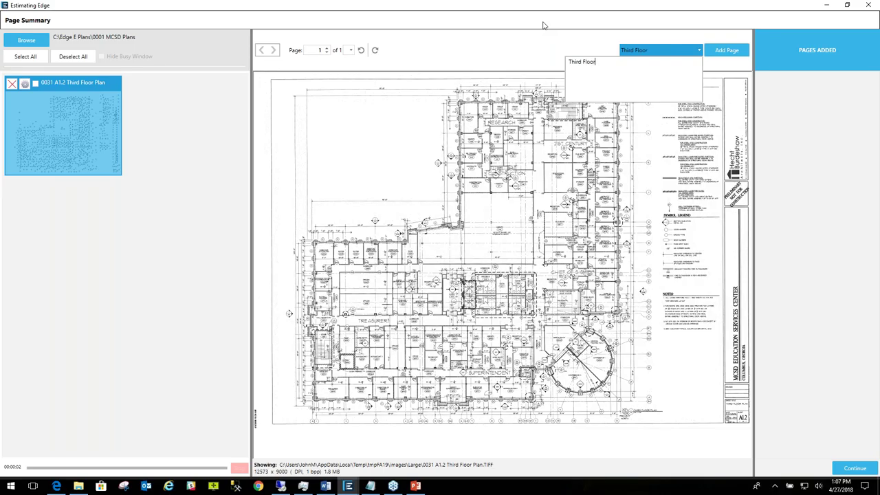
pyautogui.write('ird Floor')
pyautogui.click(729, 55)
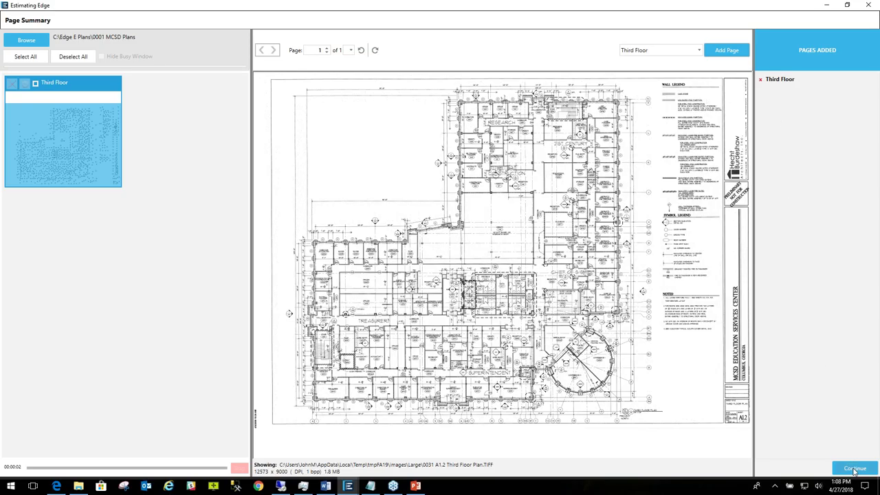
pyautogui.click(854, 468)
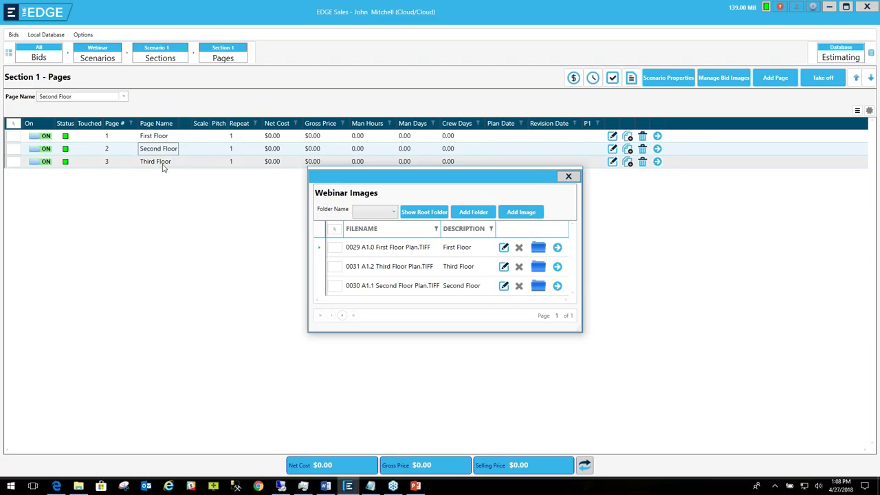
# Step: Close the Webinar Images list to return to the Section 1 pages, then start a new page
pyautogui.click(569, 178)
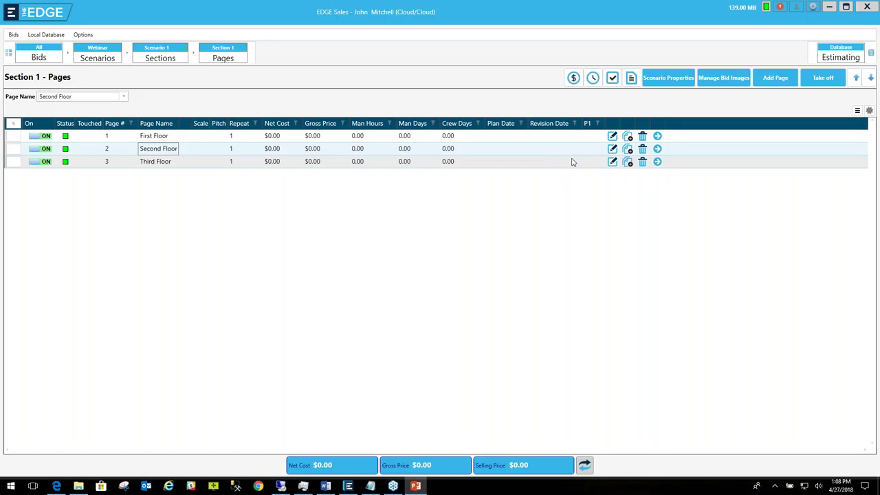
pyautogui.click(775, 80)
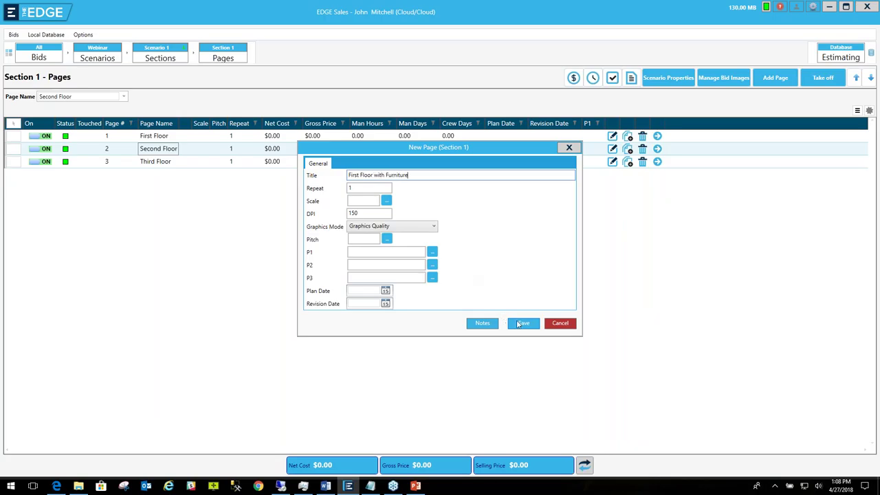
# Step: Save the new Section 1 page titled First Floor with Furniture
pyautogui.click(521, 323)
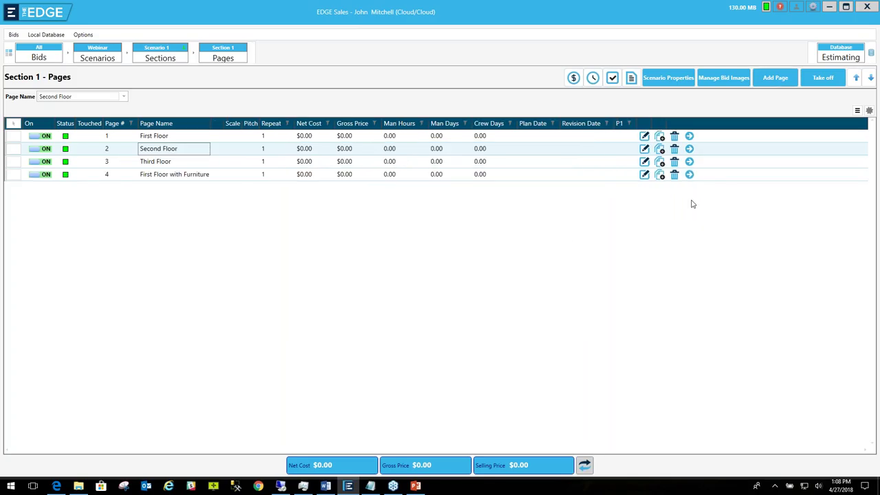
# Step: Add PARTITION 1 from the 001 NEW condition group to the First Floor with Furniture page
pyautogui.click(690, 176)
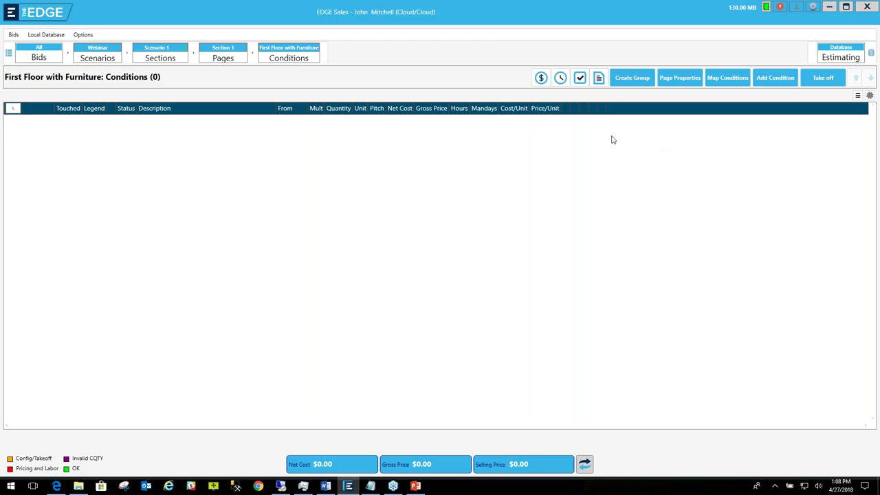
pyautogui.click(769, 80)
pyautogui.click(261, 180)
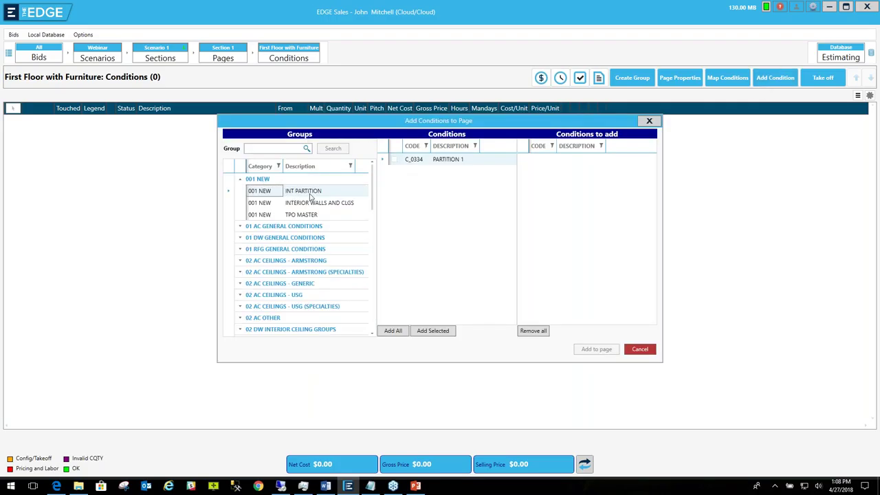
pyautogui.click(393, 331)
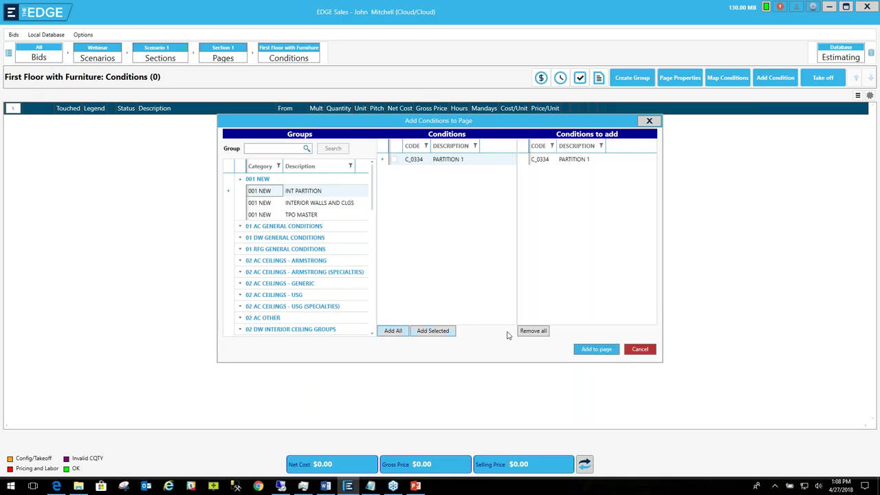
pyautogui.click(596, 350)
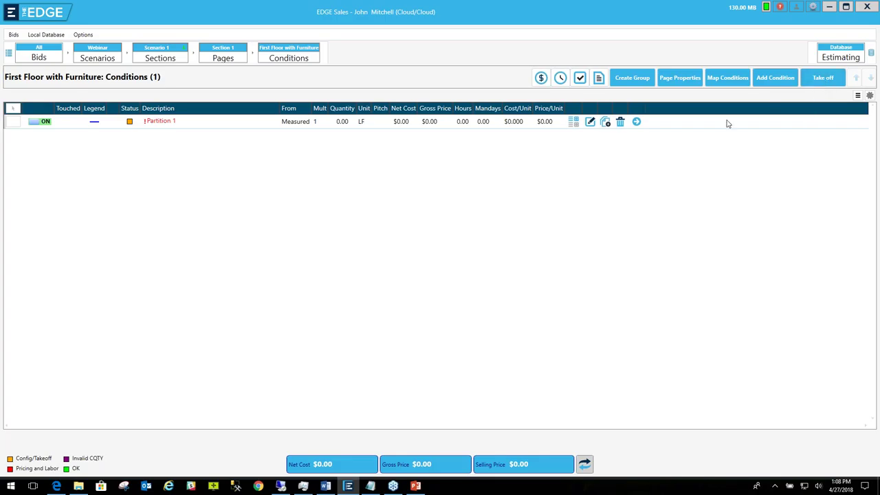
# Step: Launch the Partition 1 takeoff screen, which reports that no scale is set yet
pyautogui.click(636, 122)
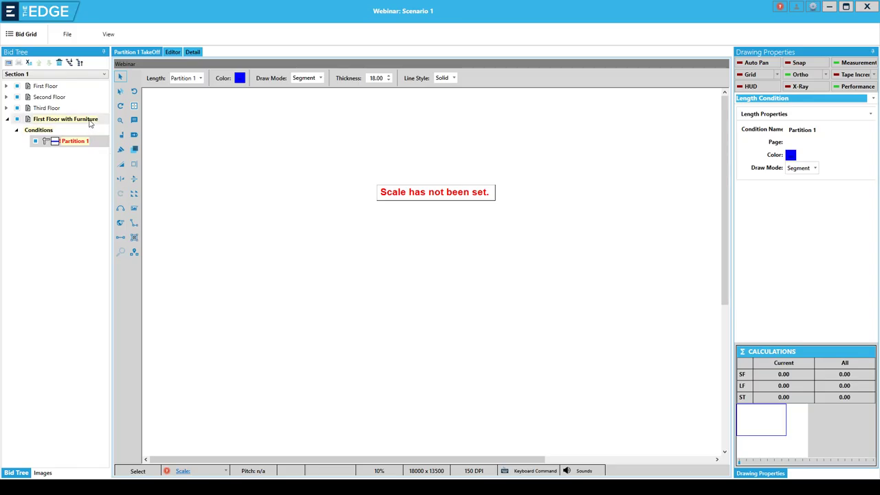
# Step: For the First Floor with Furniture page, load 0032 A1.3 First Floor Furniture Plan.tif from 0001 MCSD Plans
pyautogui.click(91, 120)
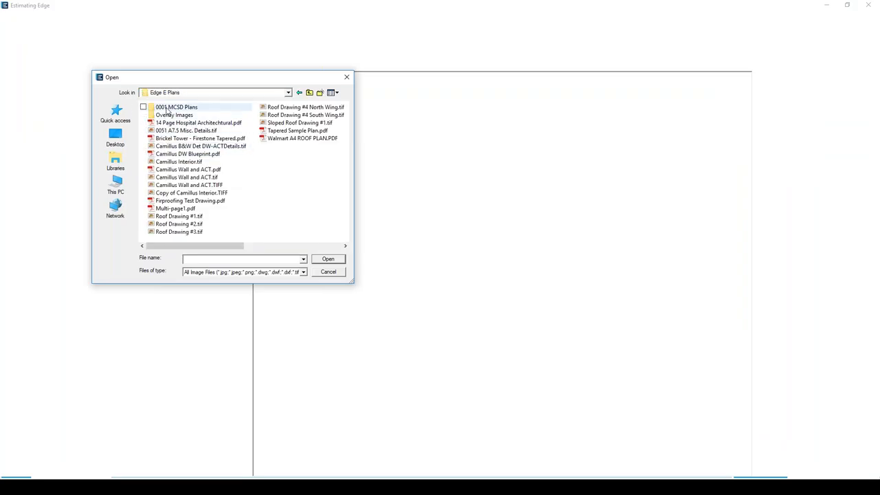
pyautogui.click(167, 109)
pyautogui.doubleClick(167, 110)
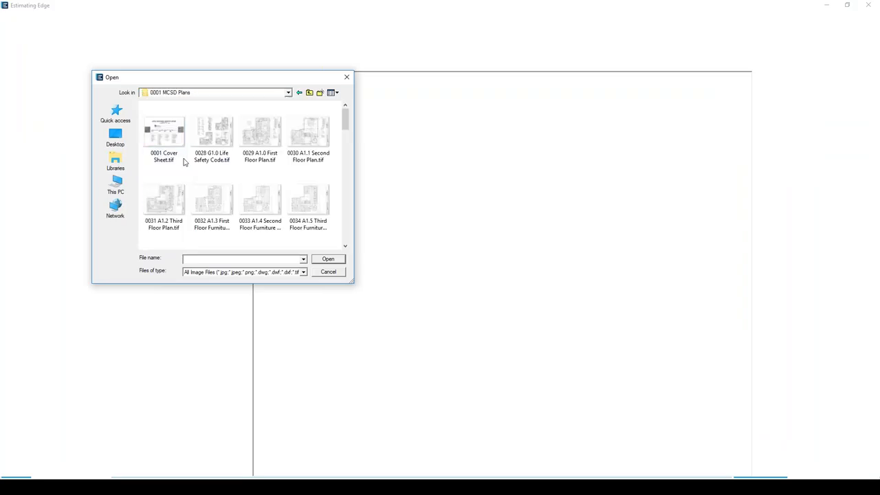
pyautogui.click(211, 196)
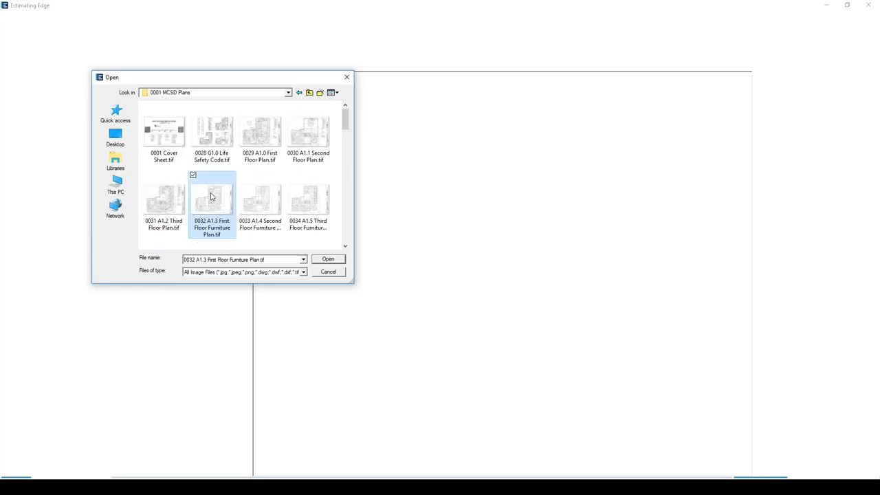
pyautogui.click(323, 261)
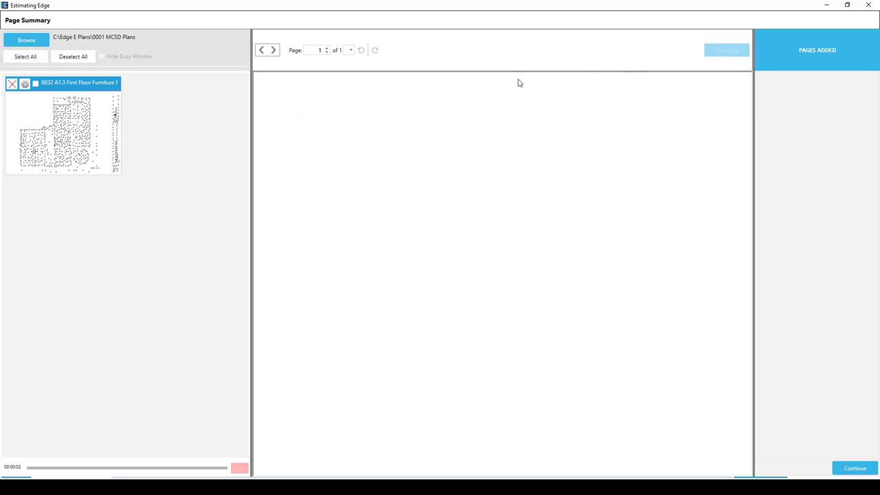
# Step: Rename the loaded furniture plan page to 'First Floor with Furniture' and continue the import
pyautogui.click(96, 122)
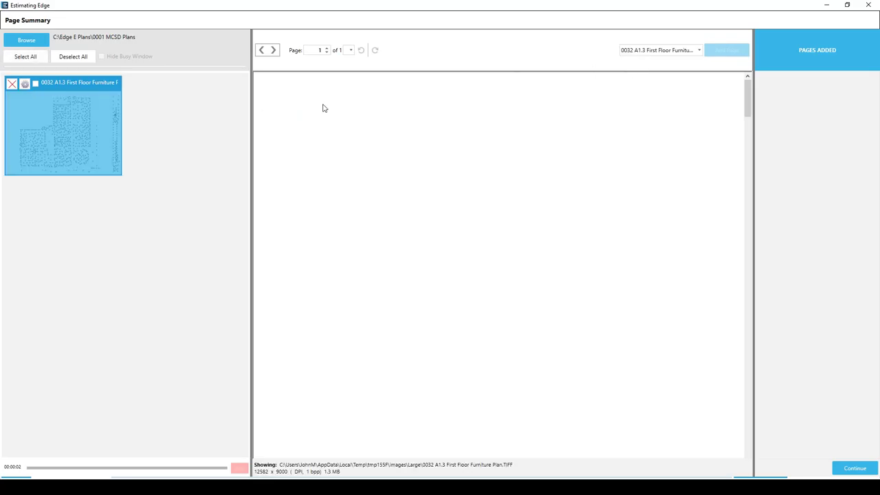
pyautogui.click(690, 50)
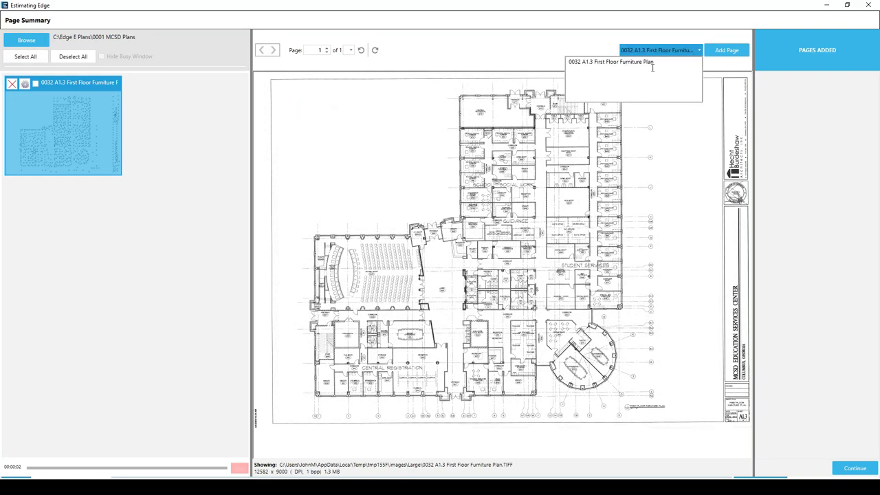
pyautogui.moveTo(657, 61); pyautogui.dragTo(559, 62)
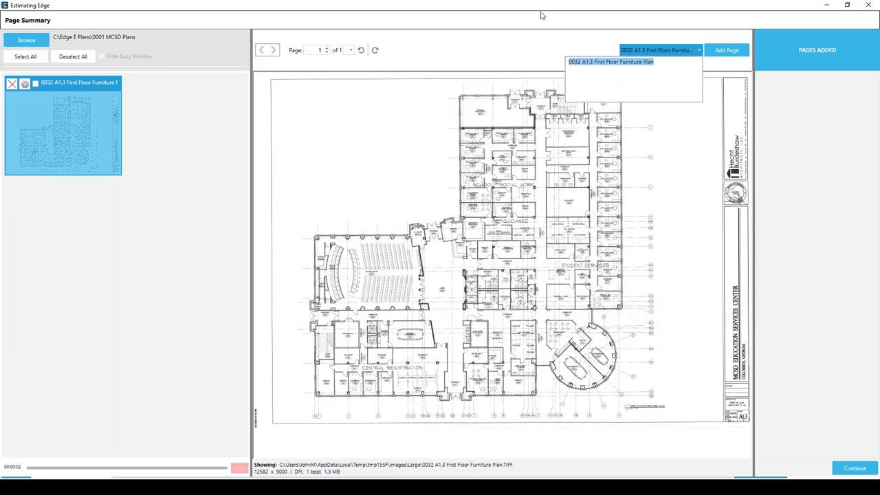
pyautogui.write('F')
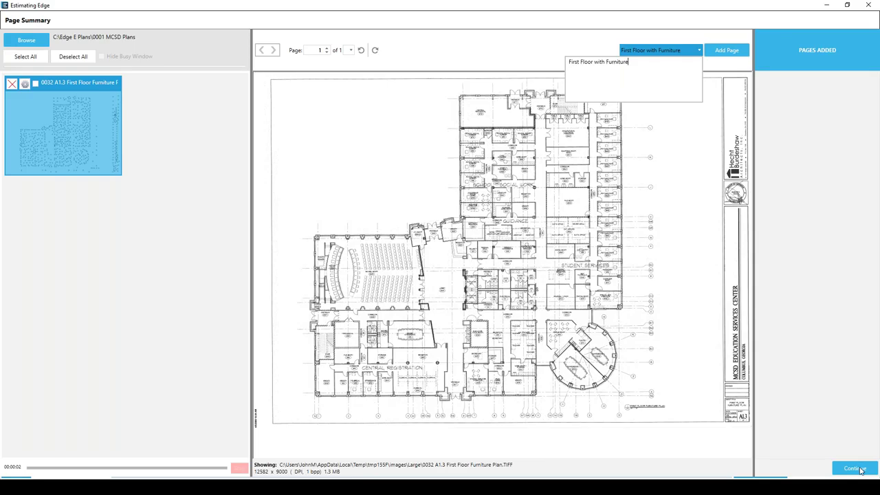
pyautogui.click(854, 468)
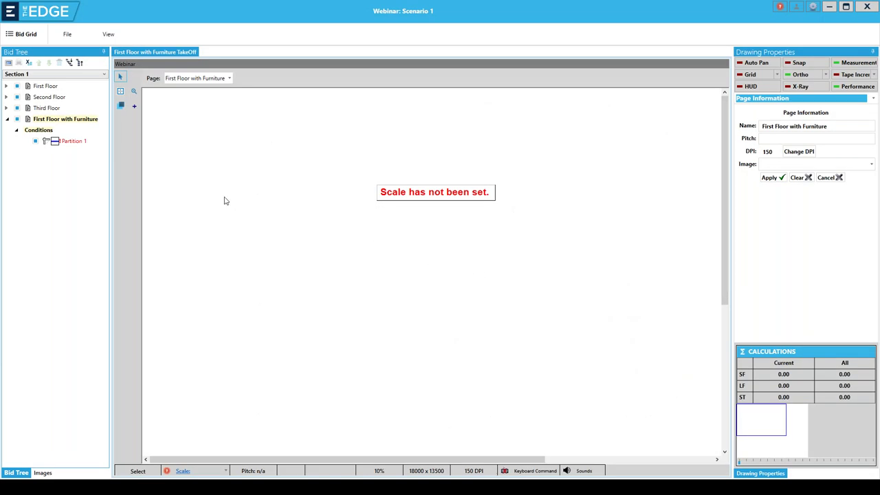
# Step: Link the First Floor with Furniture image to the First Floor with Furniture page
pyautogui.click(77, 124)
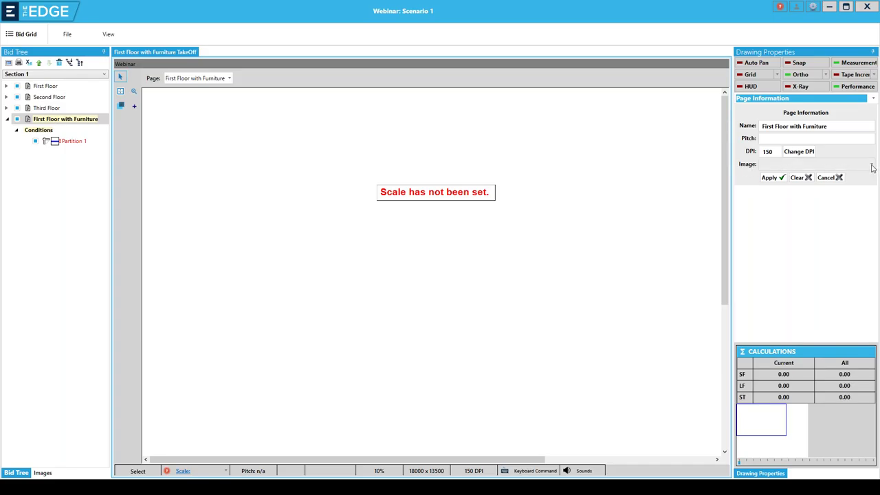
pyautogui.click(872, 165)
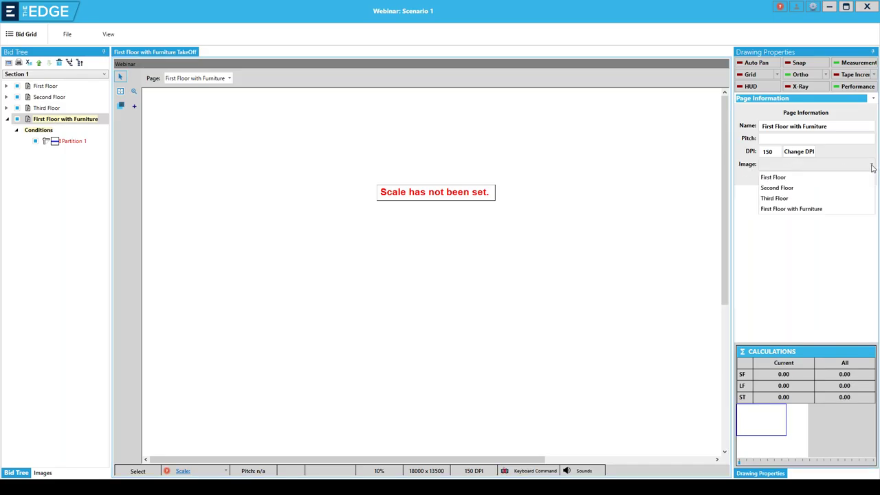
pyautogui.click(812, 209)
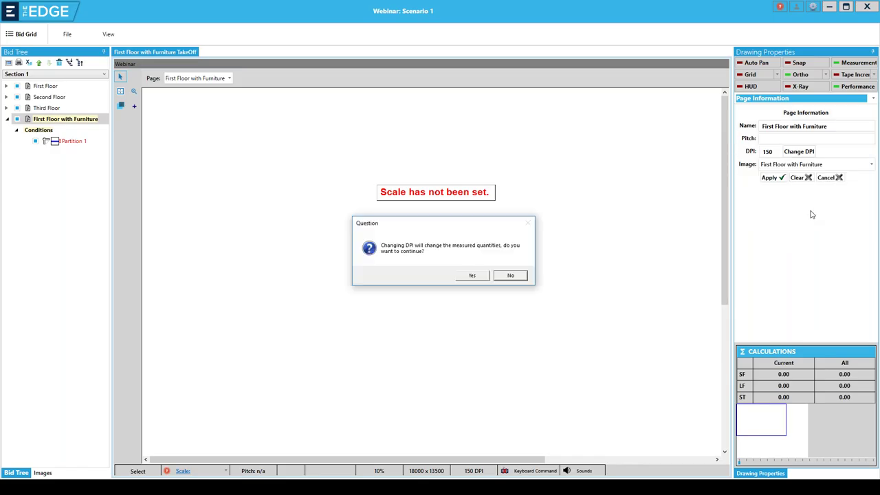
pyautogui.click(480, 276)
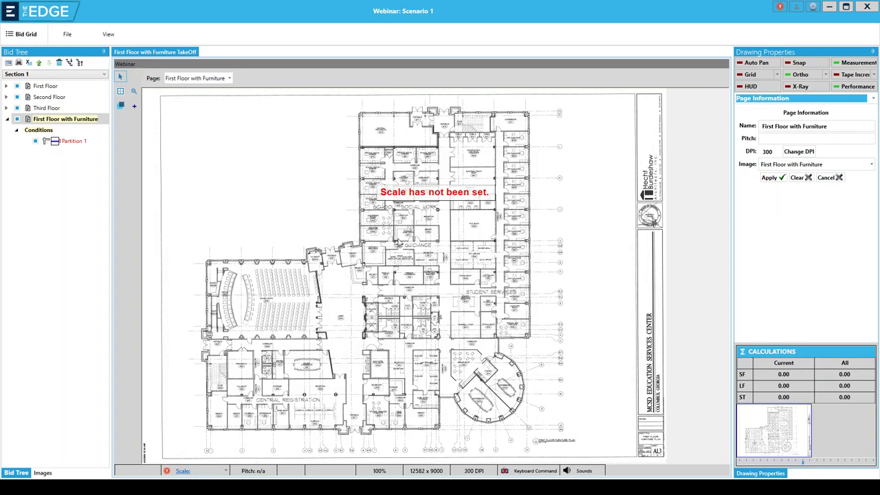
# Step: Set the First Floor with Furniture page scale to the 1/4" preset
pyautogui.click(181, 471)
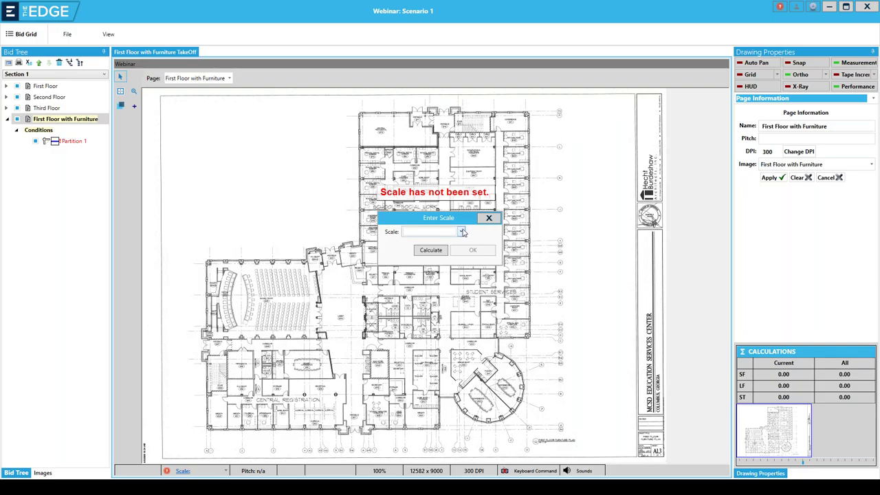
pyautogui.click(461, 231)
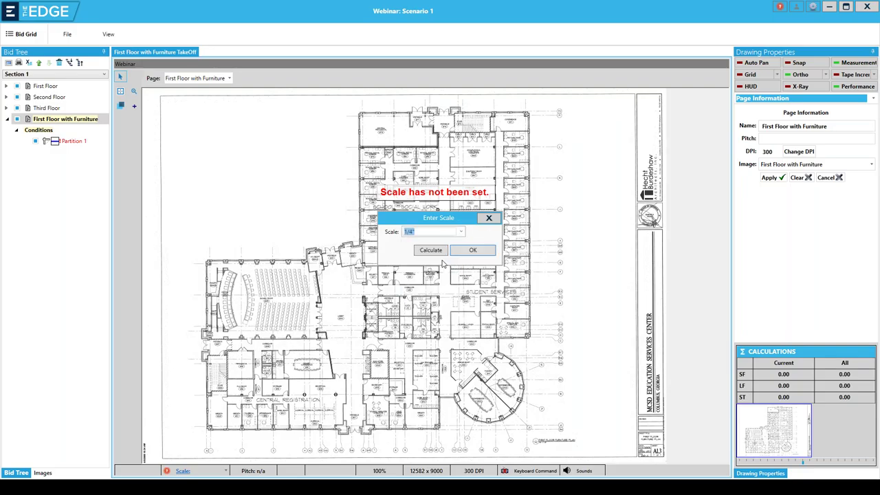
pyautogui.click(467, 252)
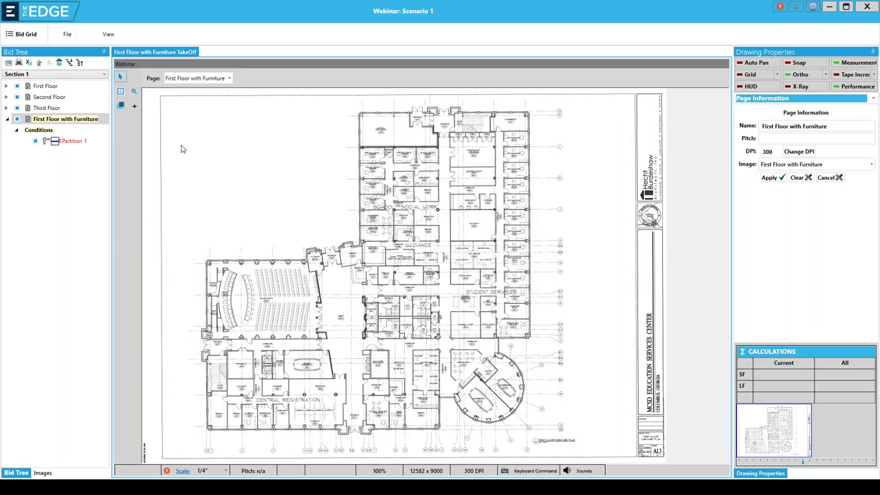
# Step: Take off Partition 1 wall segments on the furniture plan, totalling 37.19 LF
pyautogui.click(70, 141)
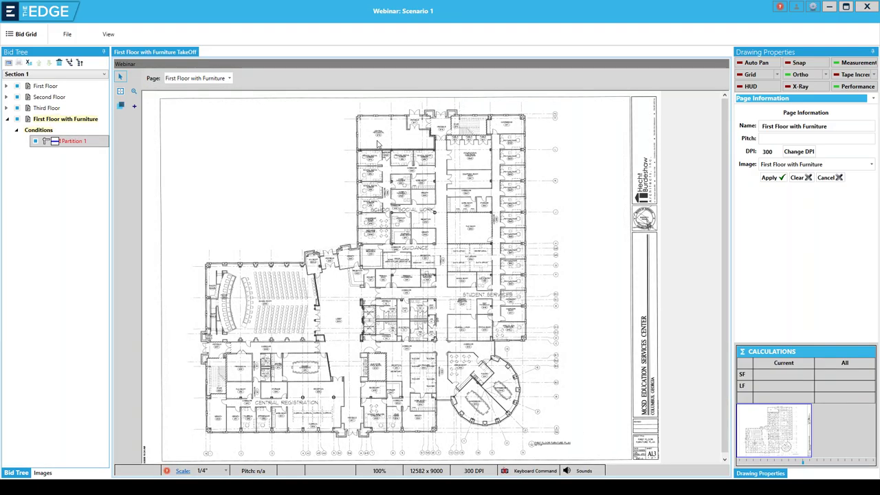
pyautogui.click(359, 147)
pyautogui.click(435, 146)
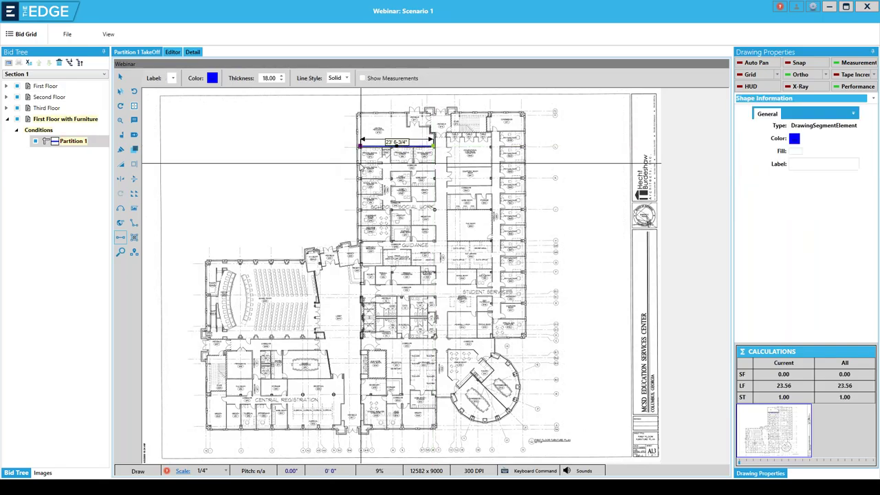
pyautogui.click(380, 164)
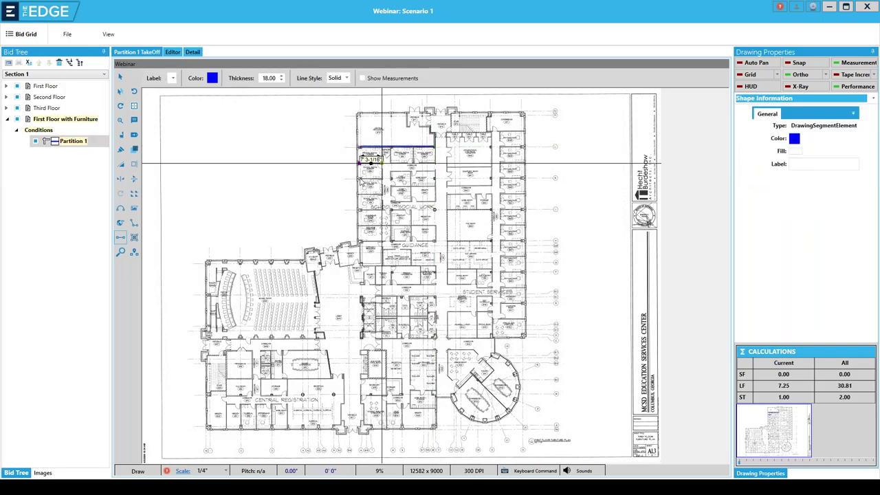
pyautogui.click(359, 178)
pyautogui.click(379, 178)
pyautogui.click(380, 178)
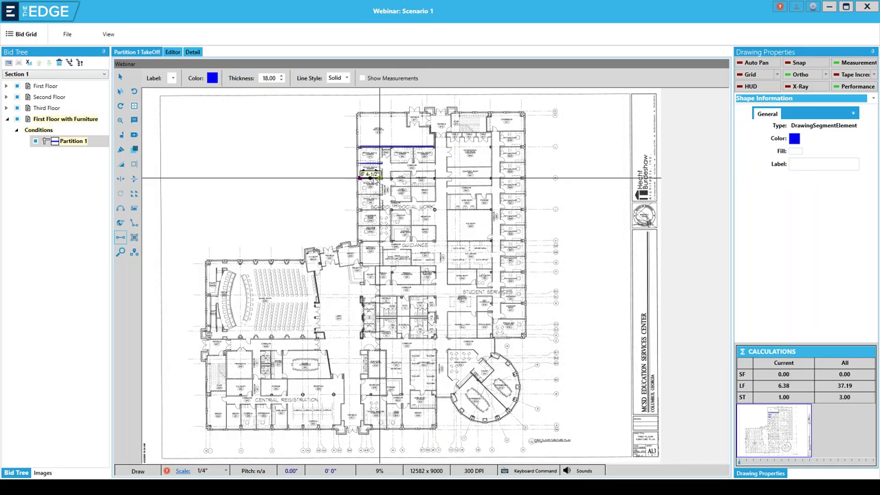
pyautogui.press('Escape')
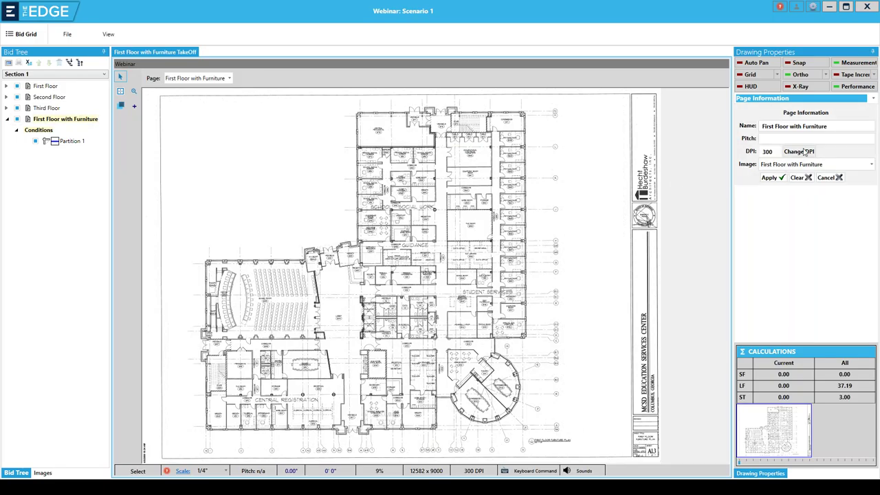
# Step: Swap the page image to Second Floor and back to First Floor with Furniture, then close the takeoff
pyautogui.click(872, 166)
pyautogui.click(777, 188)
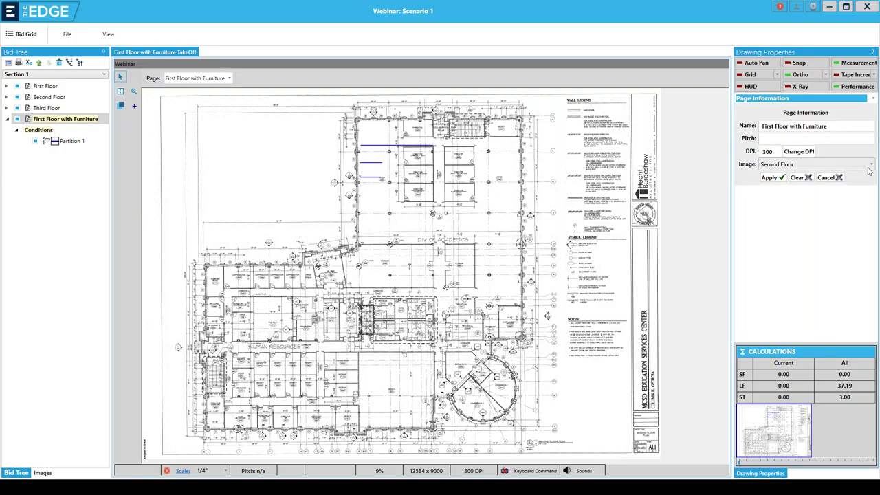
pyautogui.click(873, 166)
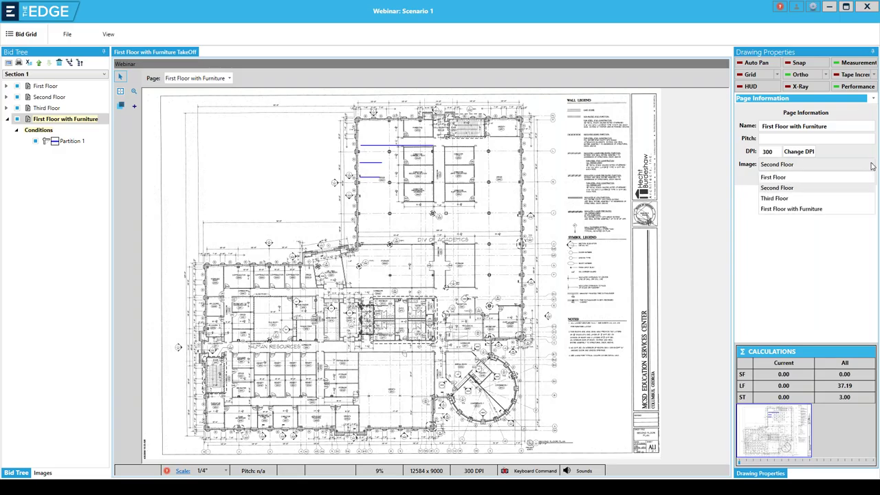
pyautogui.click(804, 213)
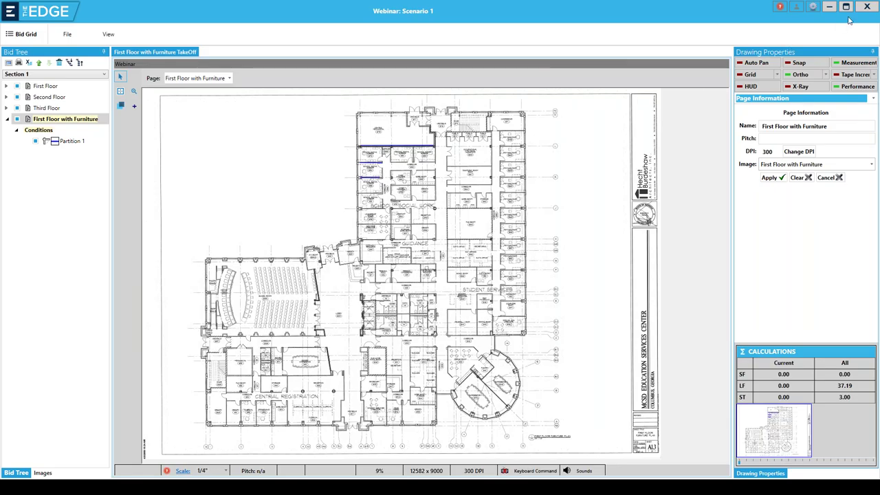
pyautogui.click(867, 8)
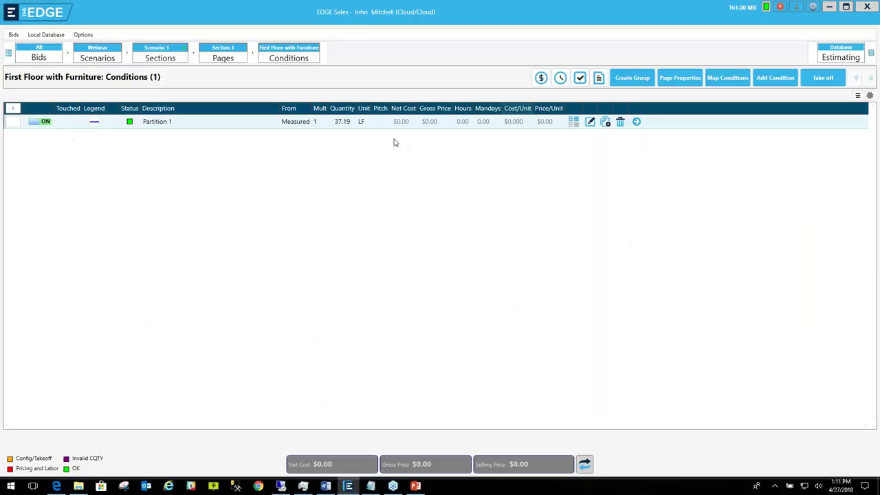
# Step: Add the 14 Page Hospital PDF from the Edge E Plans folder to the bid images
pyautogui.click(227, 55)
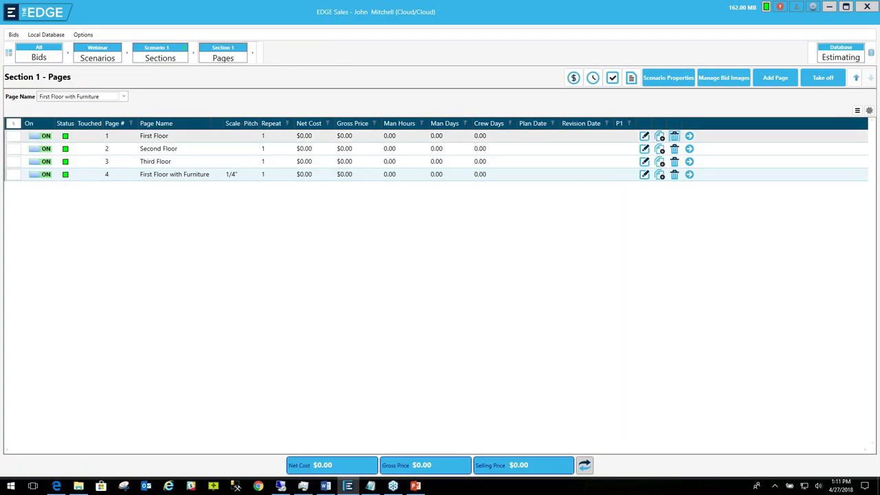
pyautogui.click(732, 78)
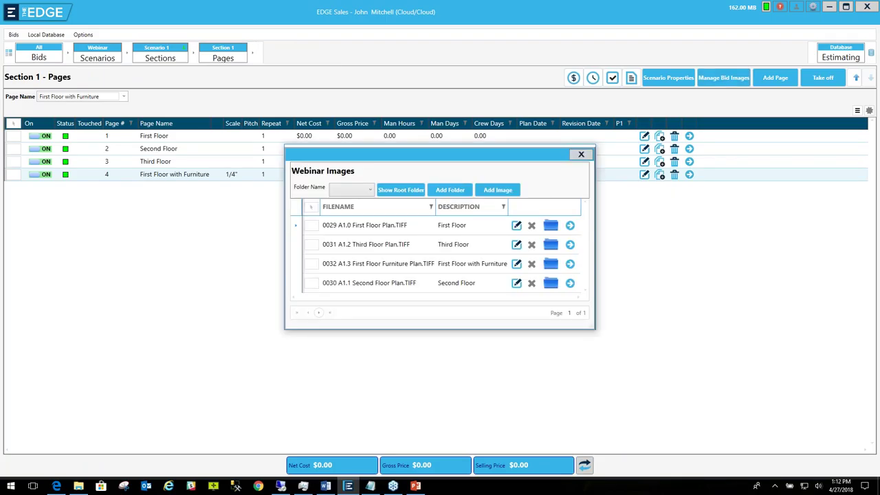
pyautogui.click(499, 192)
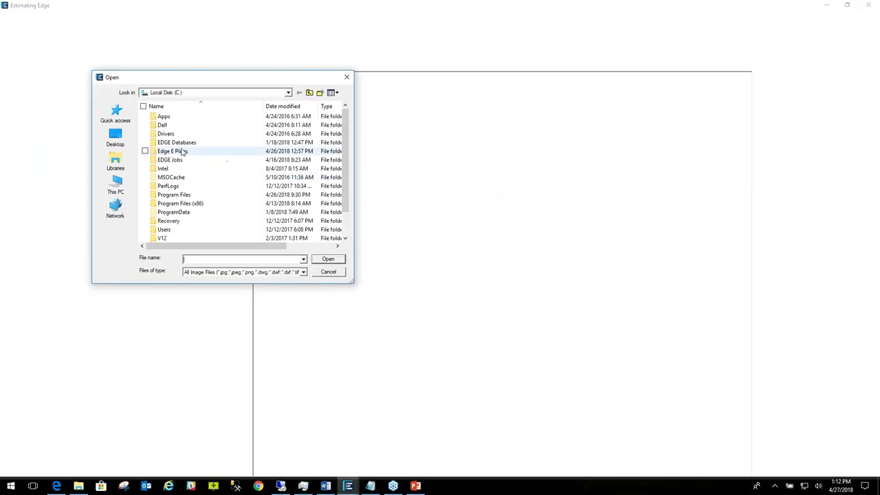
pyautogui.doubleClick(177, 153)
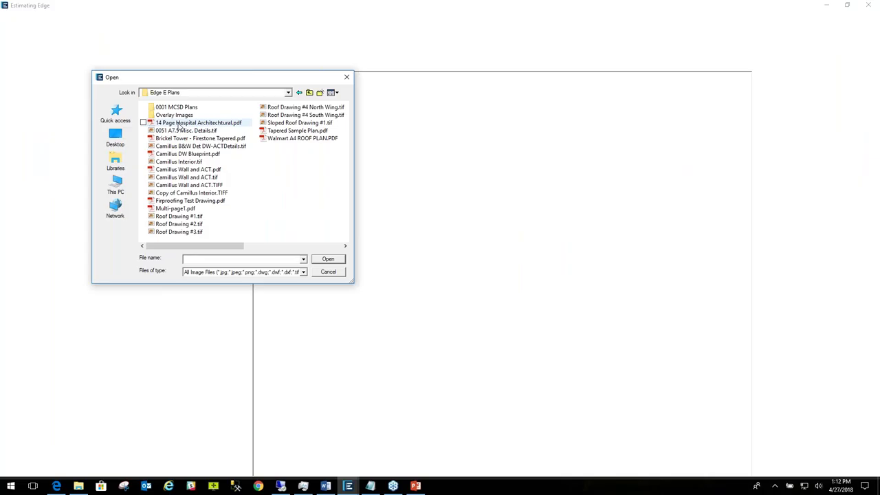
pyautogui.click(178, 126)
pyautogui.click(323, 261)
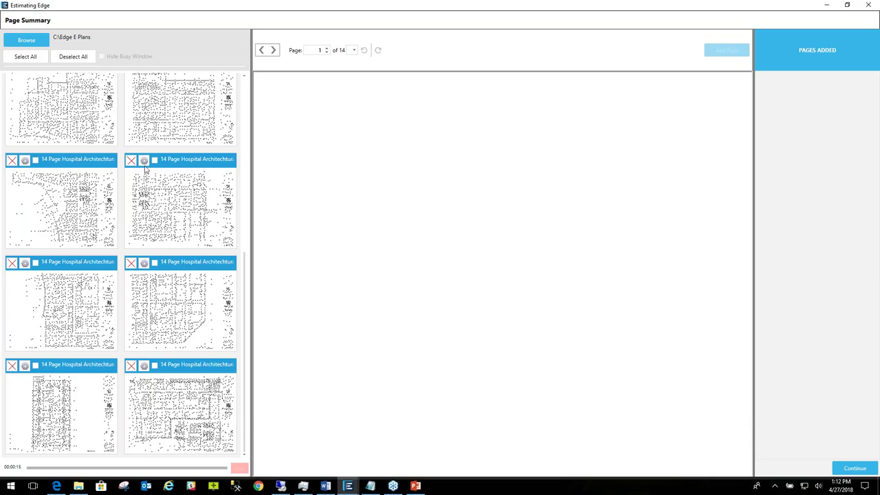
# Step: Preview an imported hospital page and move the Webinar Images window up and left
pyautogui.click(93, 107)
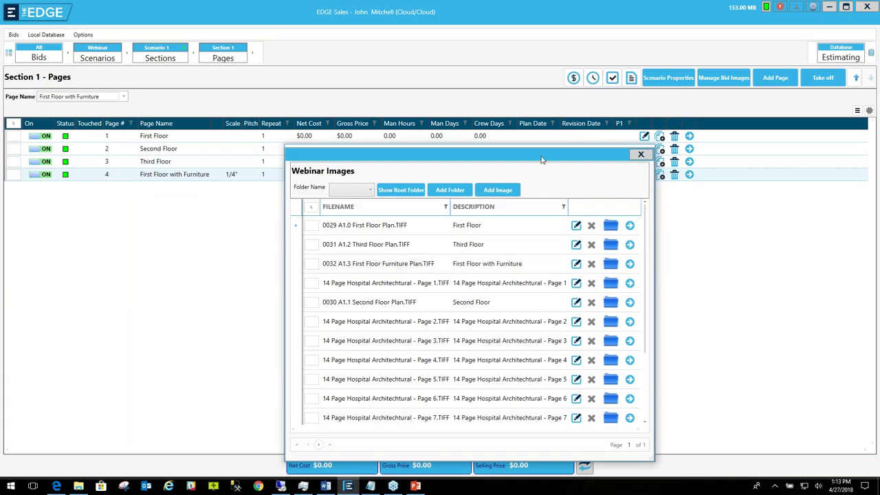
pyautogui.moveTo(541, 156); pyautogui.dragTo(509, 61)
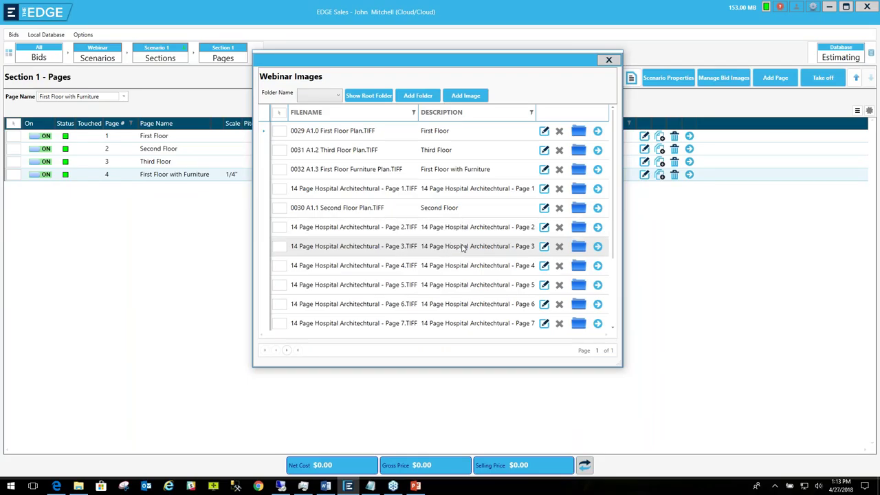
# Step: Replace the hospital-name prefix with 'Detail' on the Page 2 and Page 3 descriptions
pyautogui.click(544, 227)
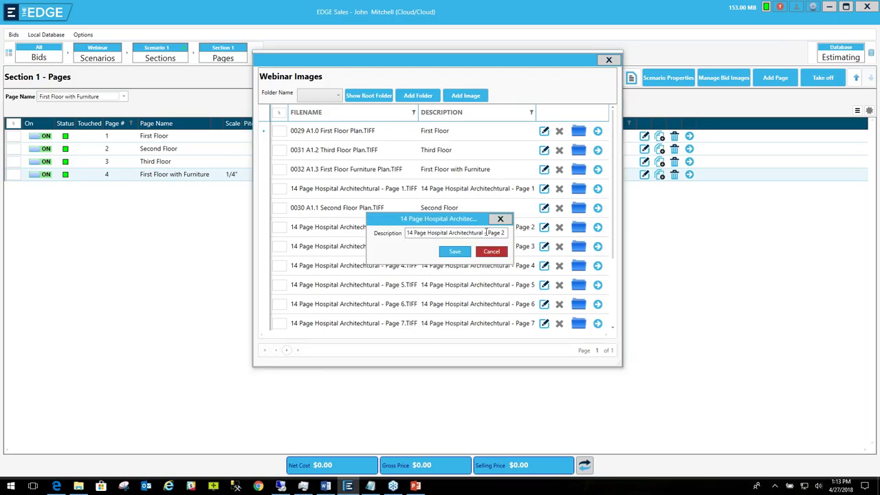
pyautogui.moveTo(488, 233); pyautogui.dragTo(389, 235)
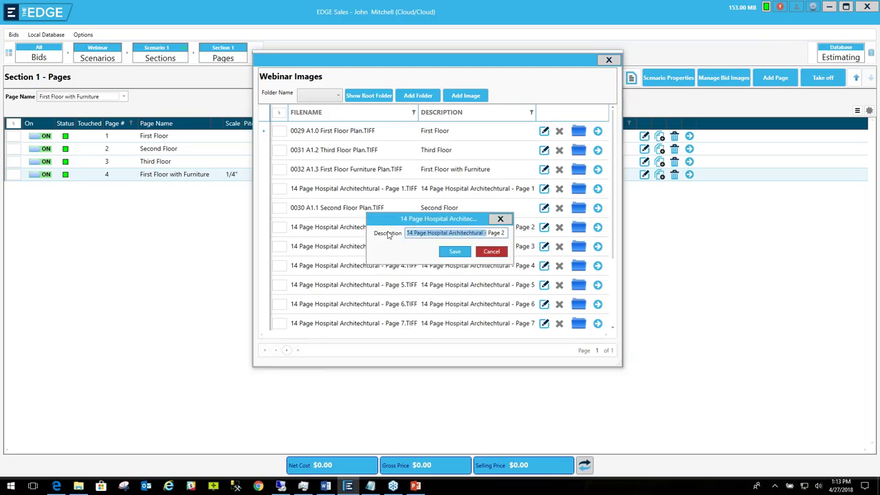
pyautogui.write('De')
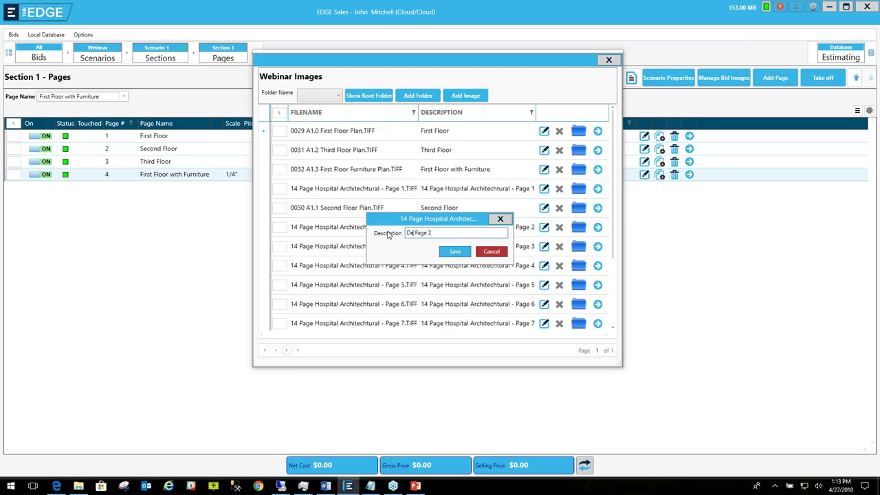
pyautogui.write('tail')
pyautogui.click(454, 251)
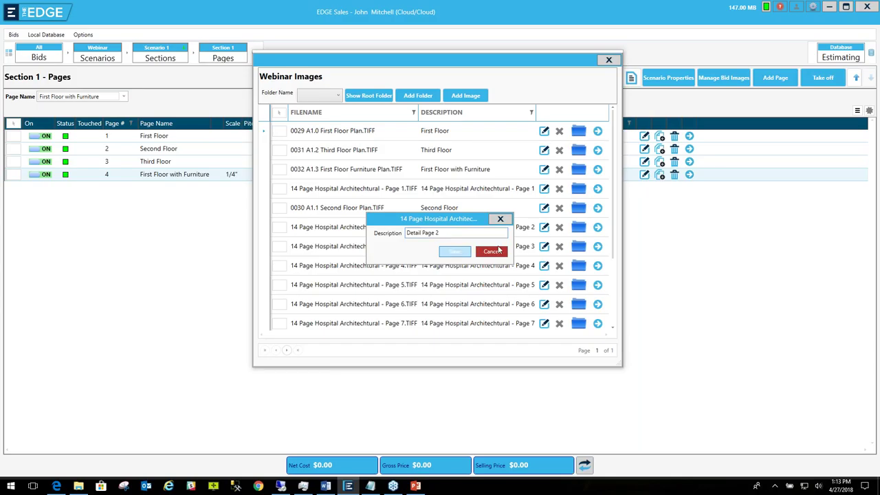
pyautogui.click(544, 247)
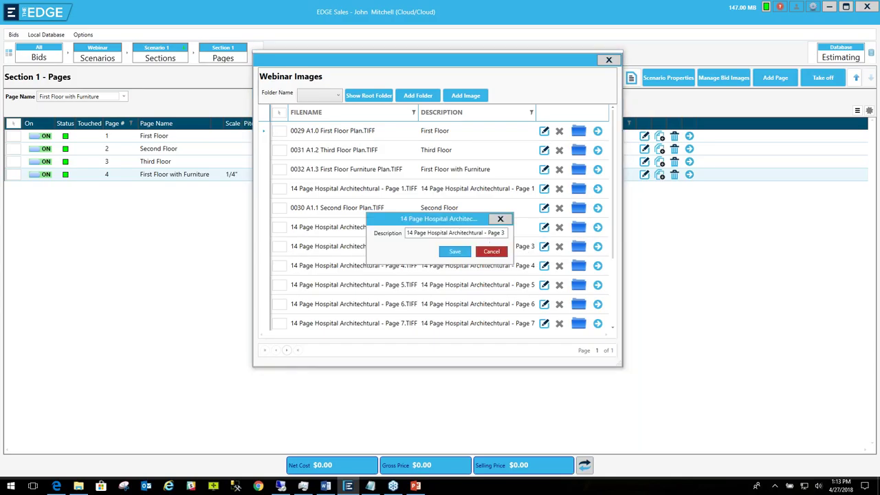
pyautogui.moveTo(485, 232); pyautogui.dragTo(379, 234)
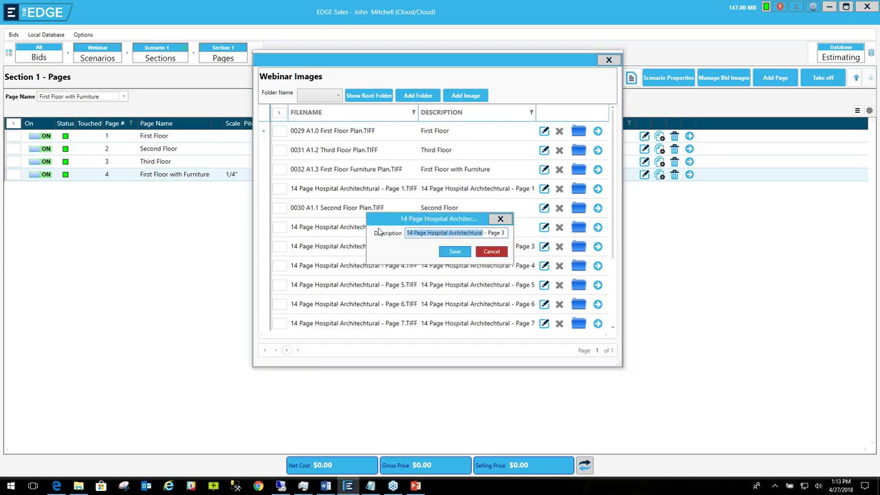
pyautogui.write('Detail')
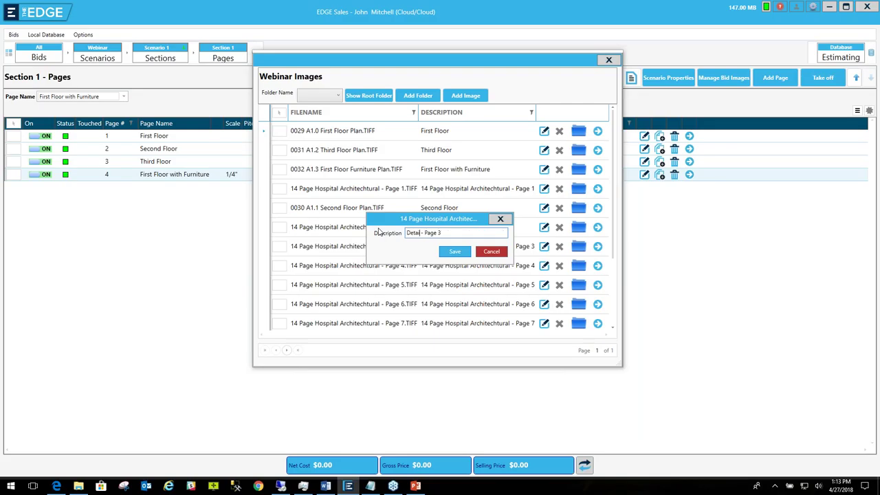
pyautogui.click(448, 254)
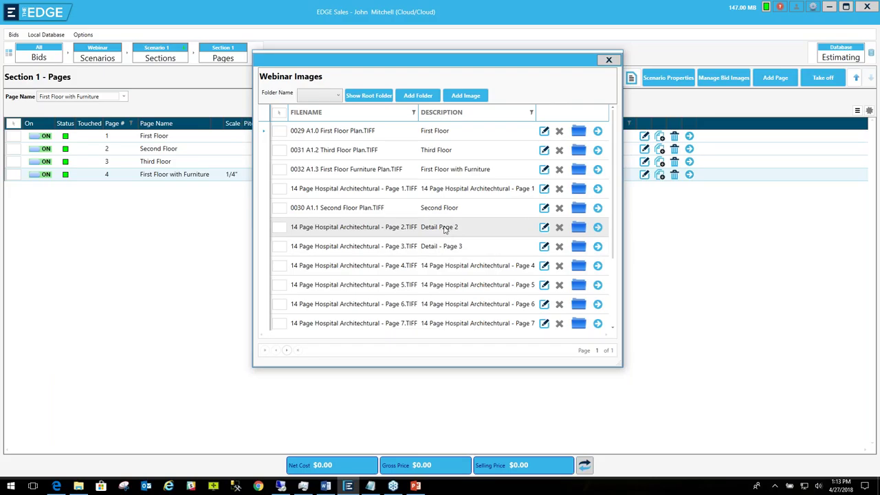
pyautogui.click(423, 98)
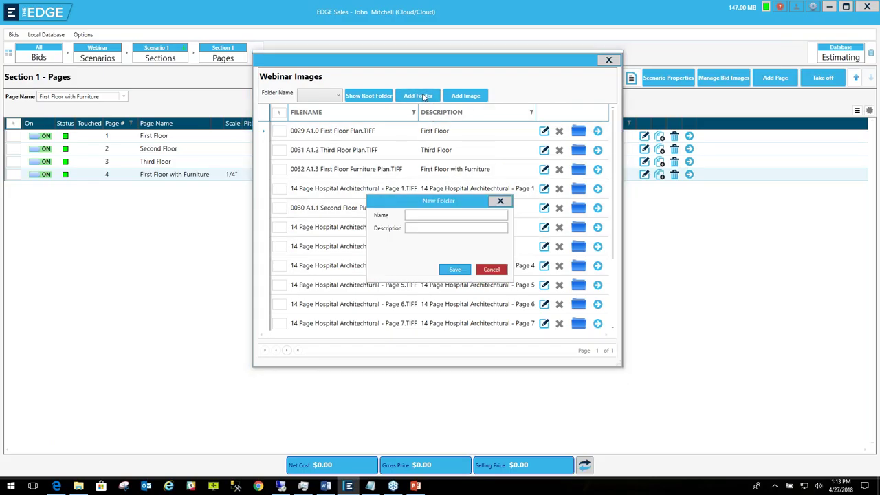
# Step: Create an image folder named Details with the description Images
pyautogui.click(416, 216)
pyautogui.write('New Folder')
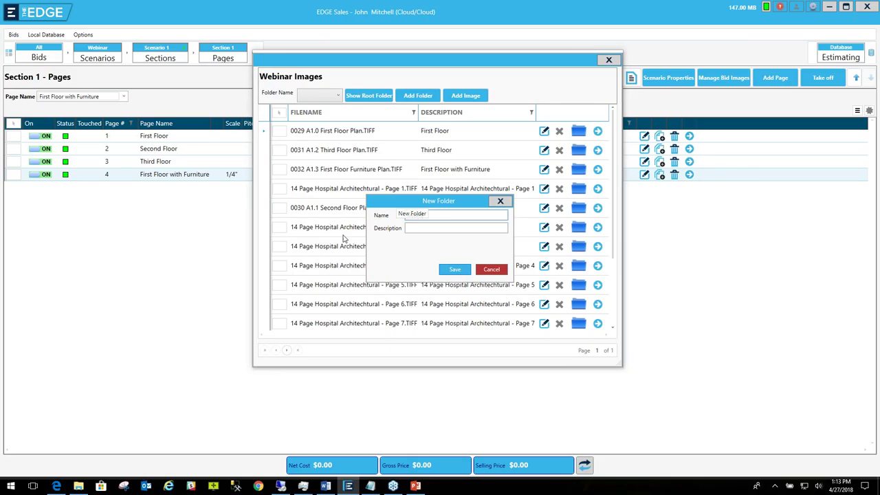
pyautogui.tripleClick(417, 215)
pyautogui.write('Detaile')
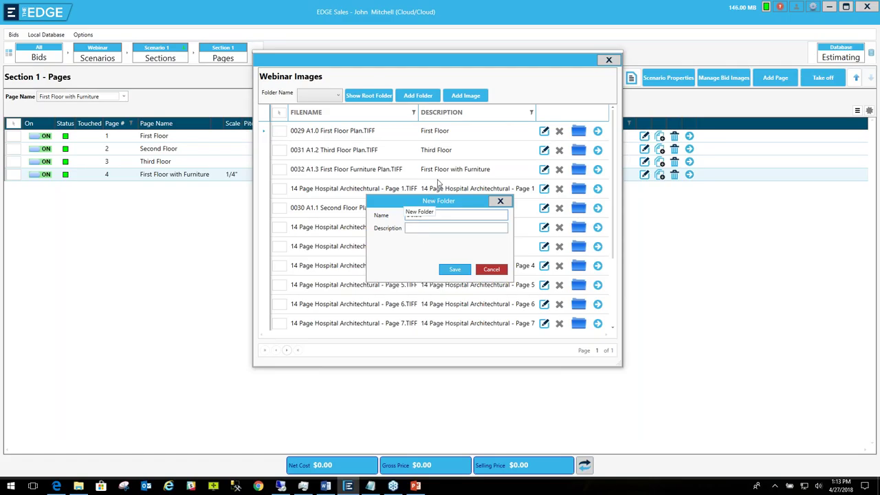
pyautogui.click(422, 229)
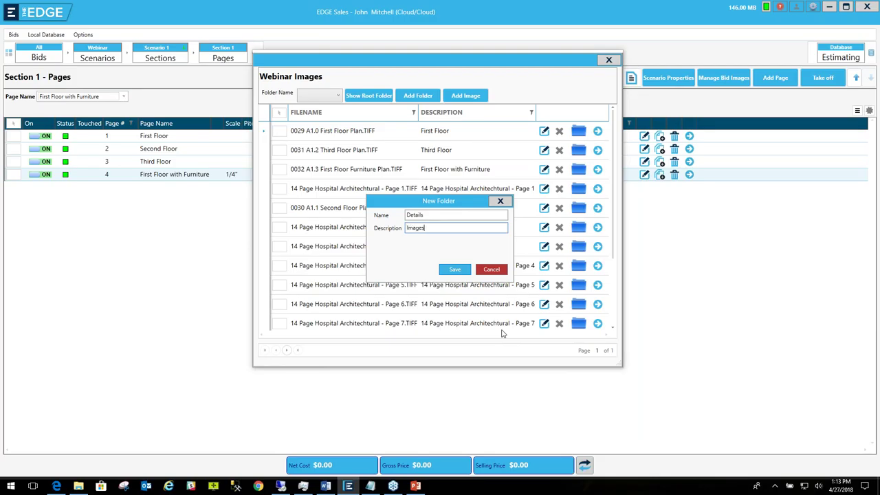
pyautogui.click(447, 273)
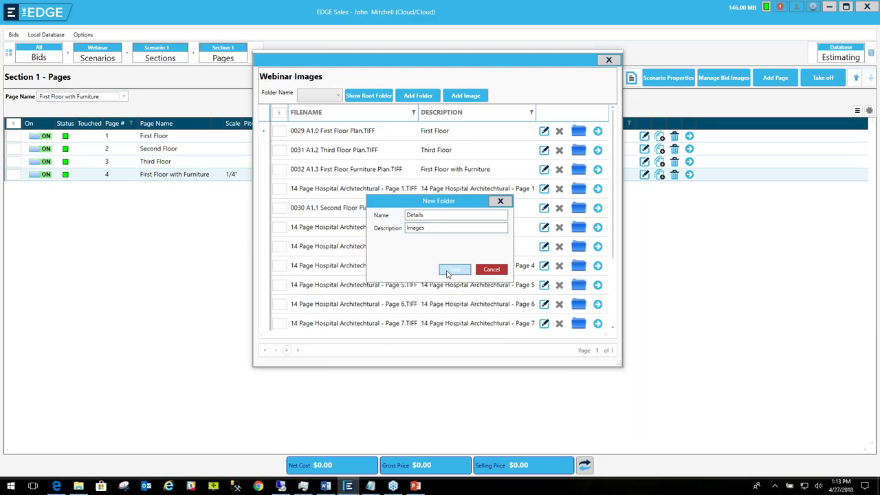
# Step: Move the checked Page 2 and Page 3 hospital images into the Details folder
pyautogui.click(337, 97)
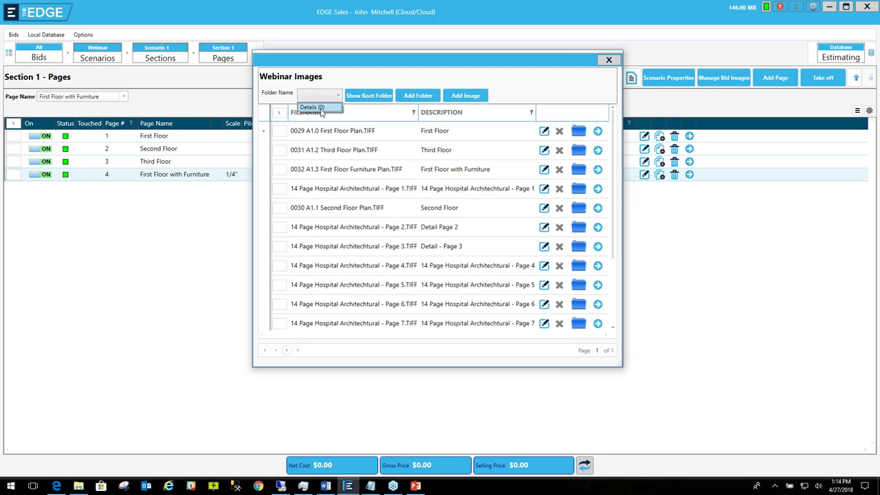
pyautogui.click(328, 98)
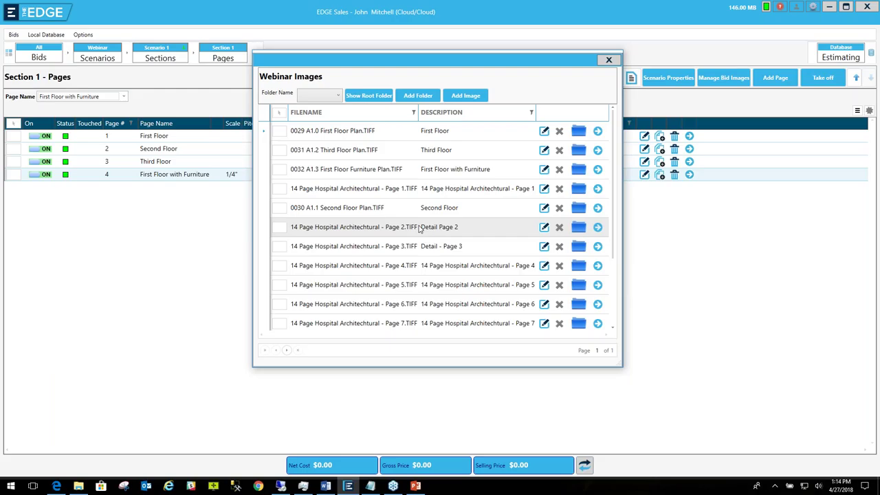
pyautogui.click(279, 227)
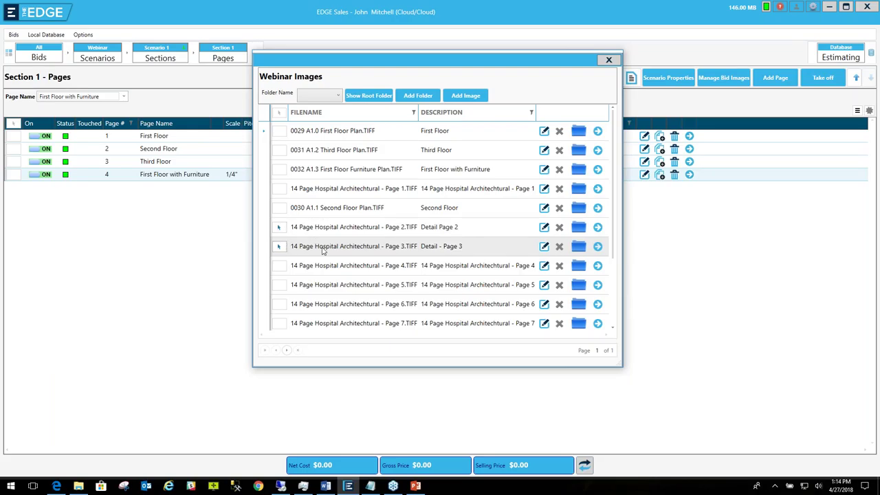
pyautogui.rightClick(360, 232)
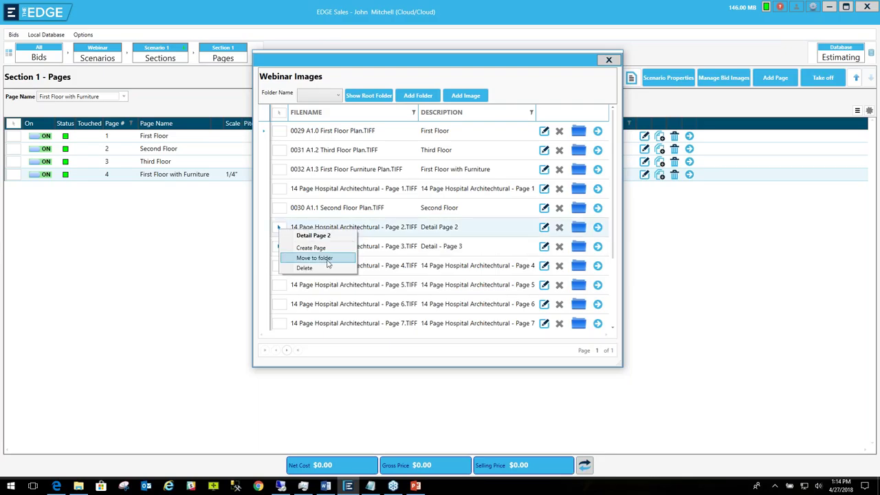
pyautogui.click(328, 260)
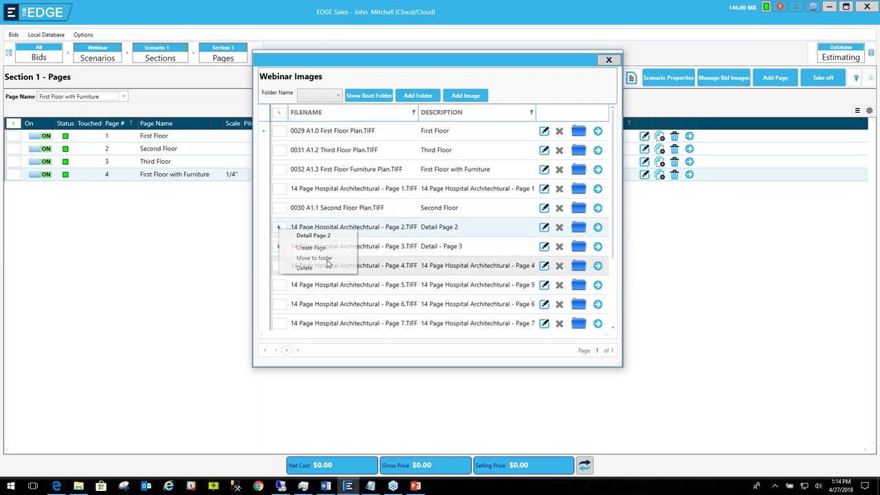
pyautogui.click(453, 229)
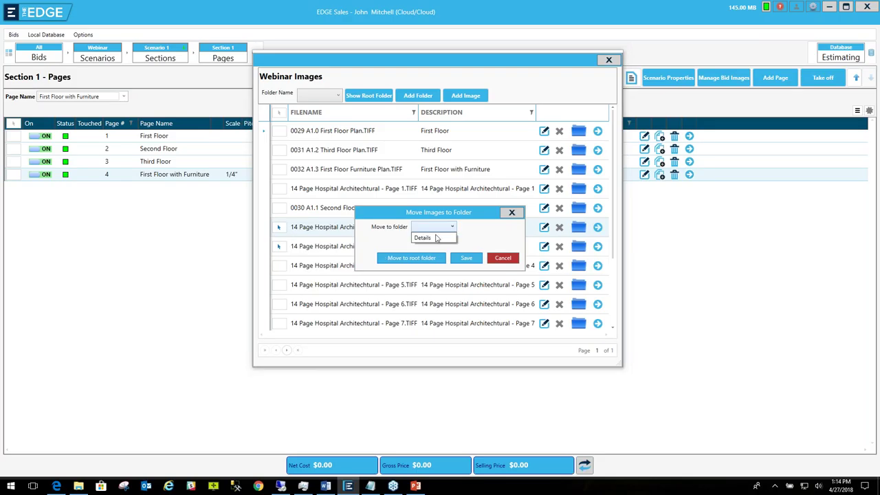
pyautogui.click(423, 239)
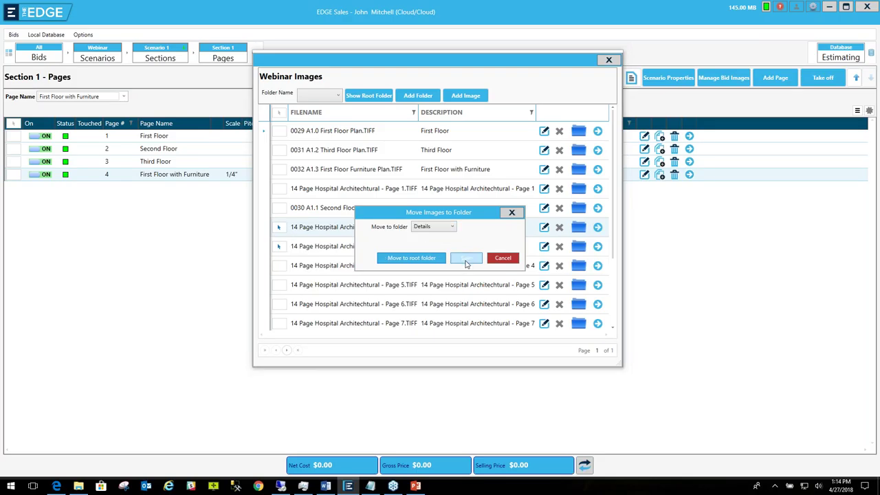
pyautogui.click(467, 259)
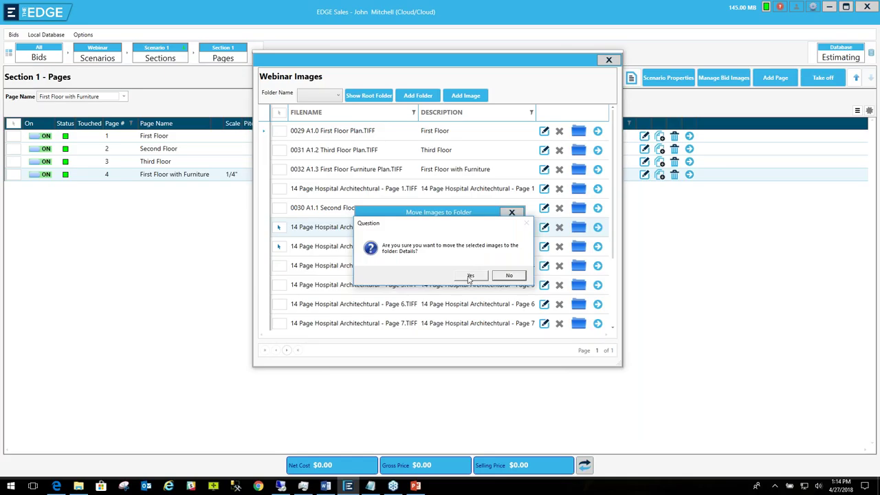
pyautogui.click(470, 276)
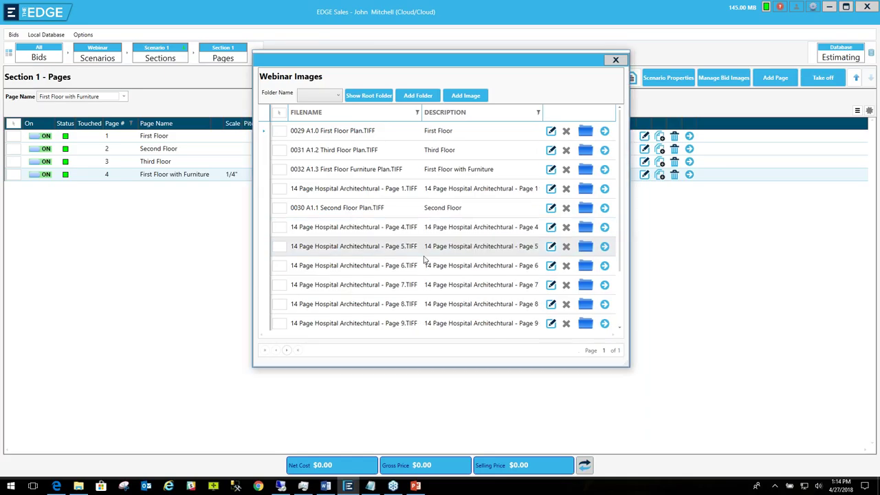
# Step: Filter to Details (2) to confirm both detail pages, show the root folder, and close Webinar Images
pyautogui.click(337, 97)
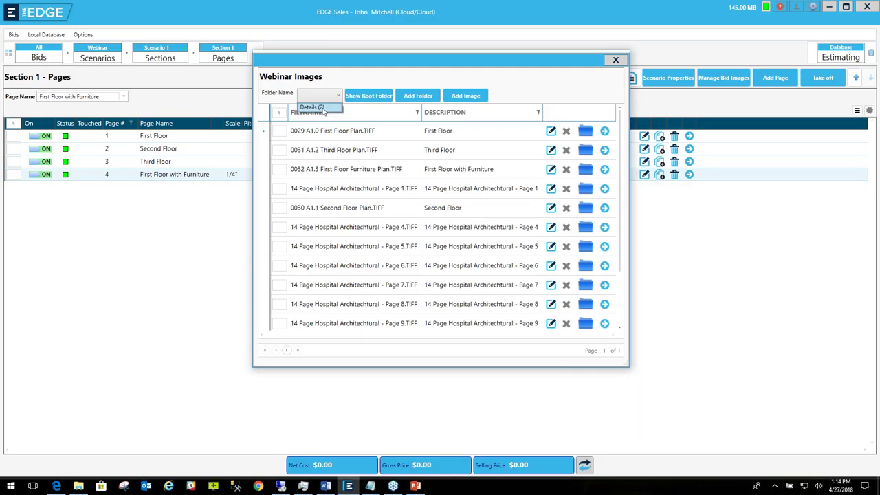
pyautogui.click(313, 108)
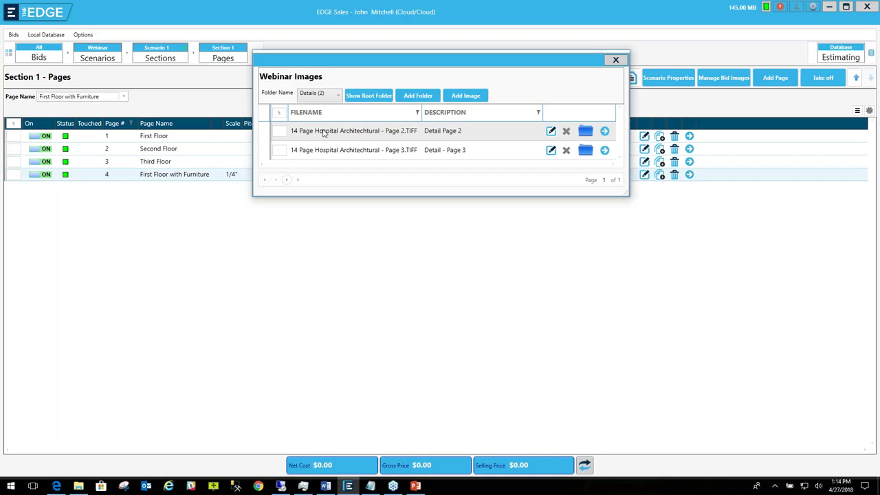
pyautogui.click(323, 153)
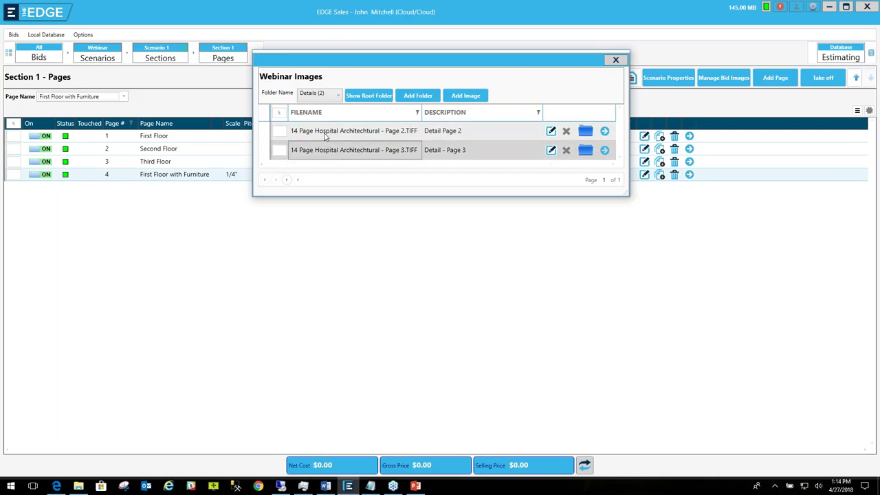
pyautogui.click(368, 96)
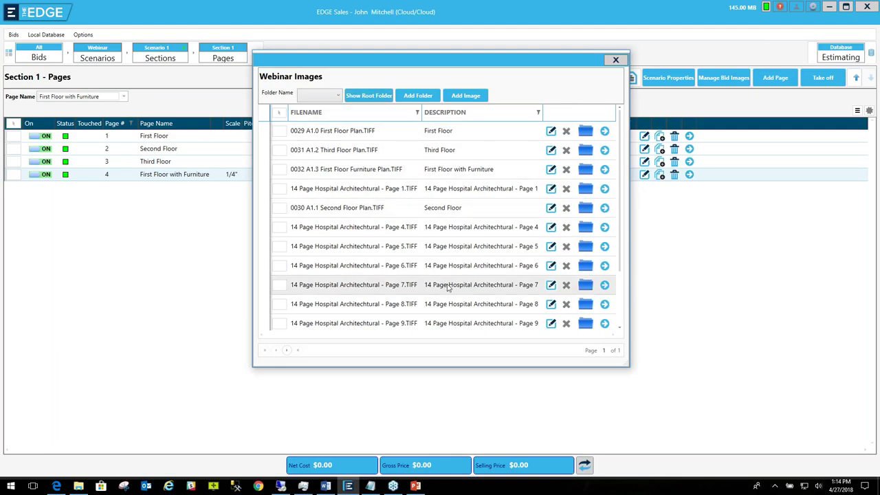
pyautogui.scroll(-3, 447, 285)
pyautogui.scroll(3, 448, 282)
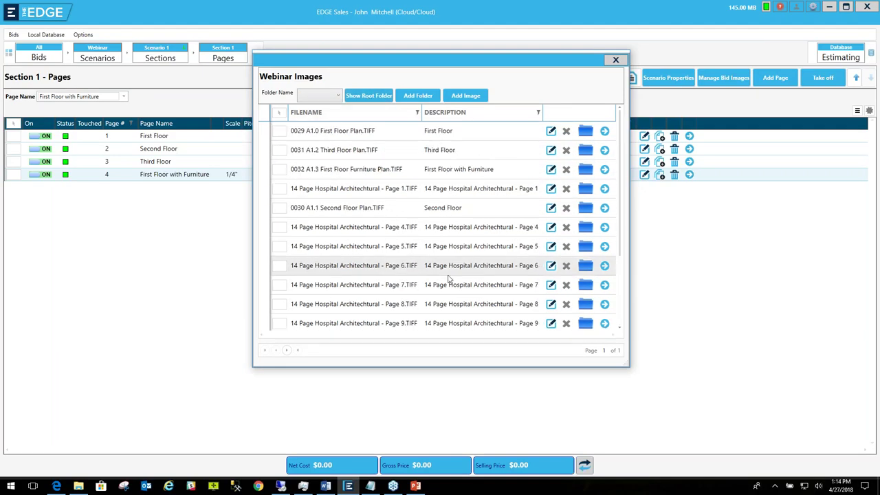
pyautogui.scroll(-3, 449, 278)
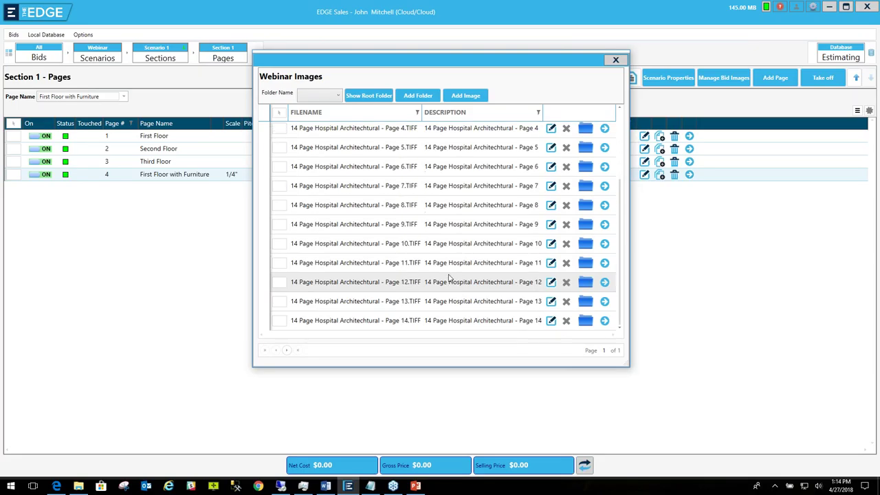
pyautogui.scroll(3, 448, 278)
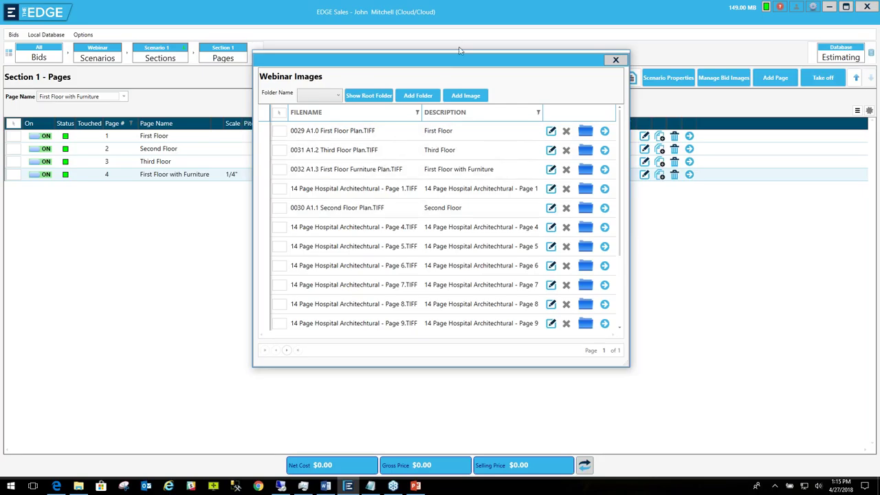
pyautogui.moveTo(459, 62); pyautogui.dragTo(436, 63)
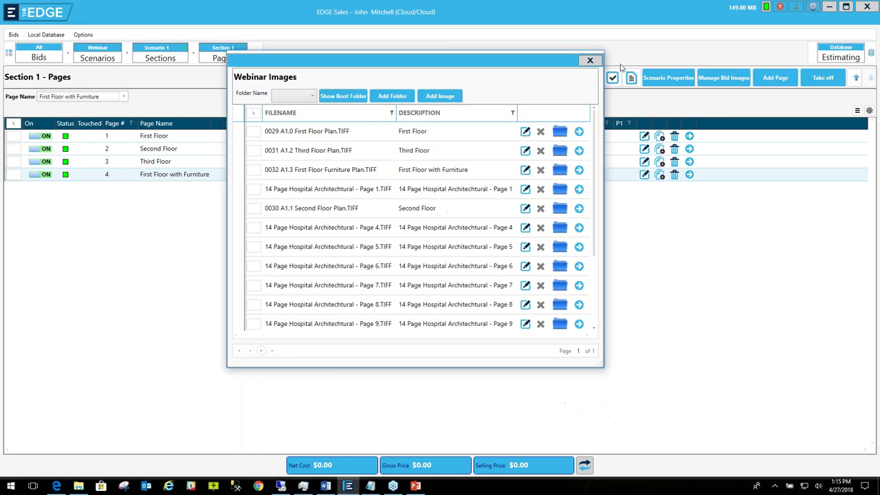
pyautogui.click(595, 59)
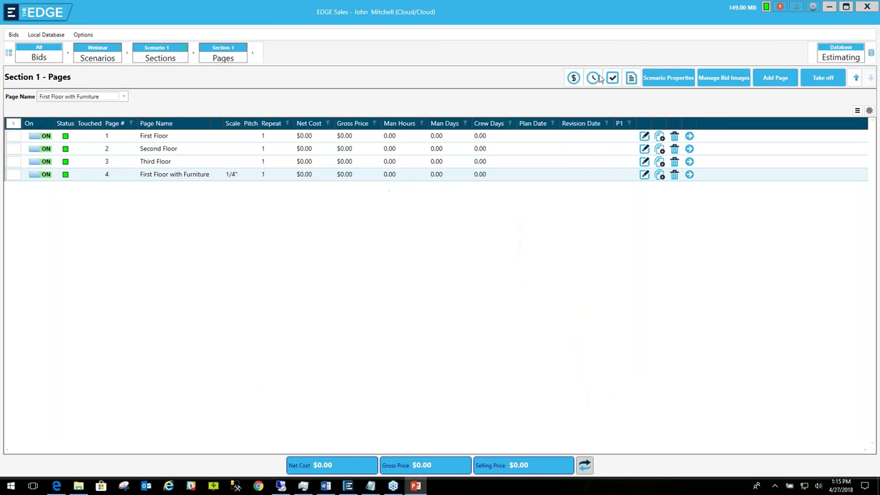
# Step: Return to the Bids list, collapse the Webinar bid's scenarios and unload the Webinar bid
pyautogui.click(39, 58)
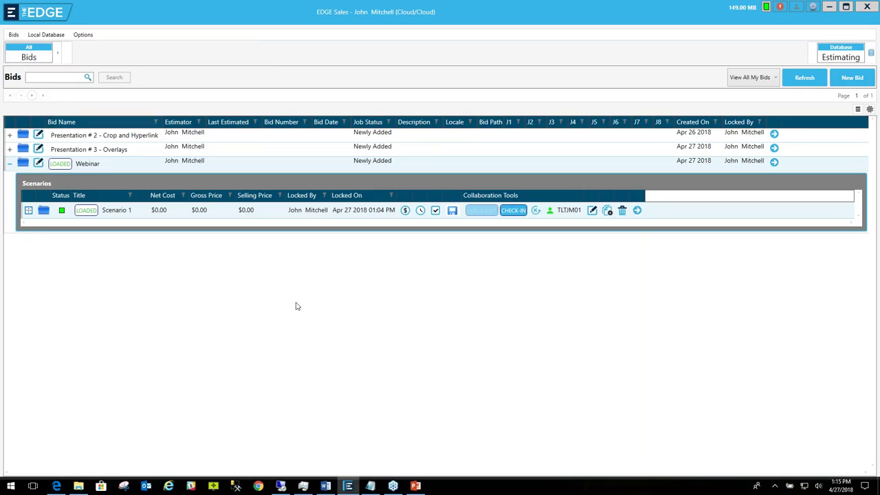
pyautogui.click(10, 166)
pyautogui.click(60, 165)
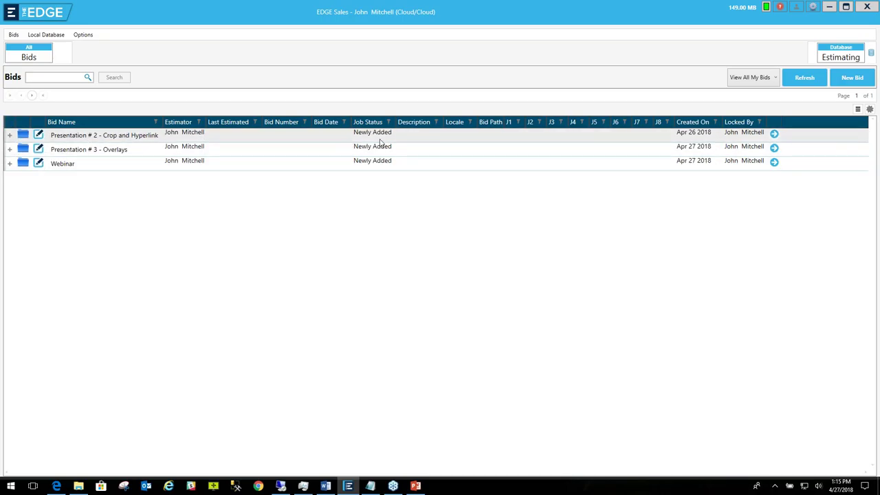
# Step: Open Scenario 1 of Presentation # 2 - Crop and Hyperlink and show its bid images list
pyautogui.click(775, 134)
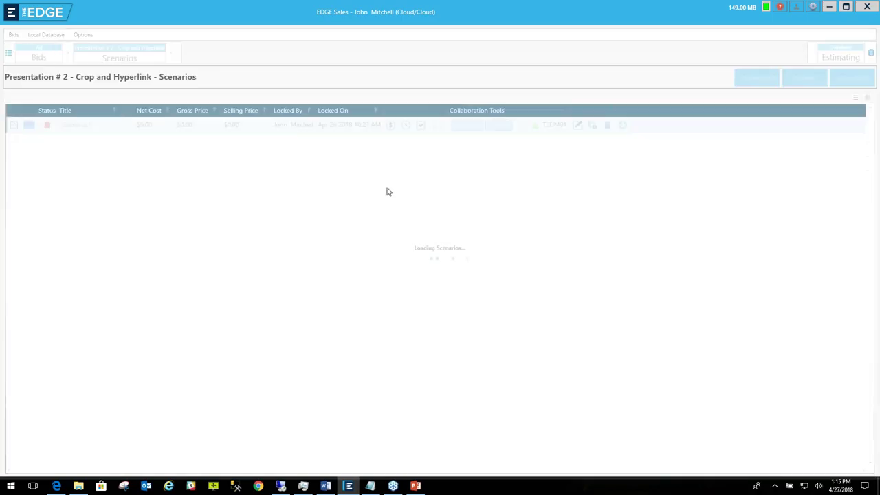
pyautogui.click(623, 126)
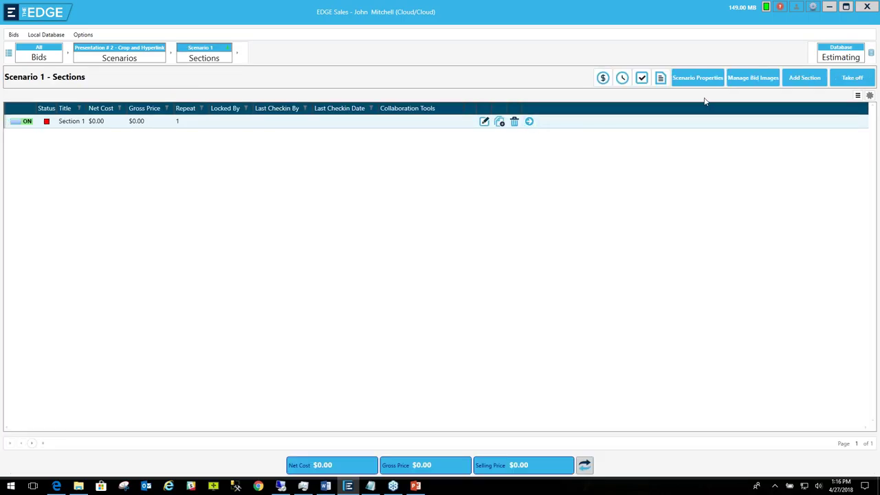
pyautogui.click(744, 79)
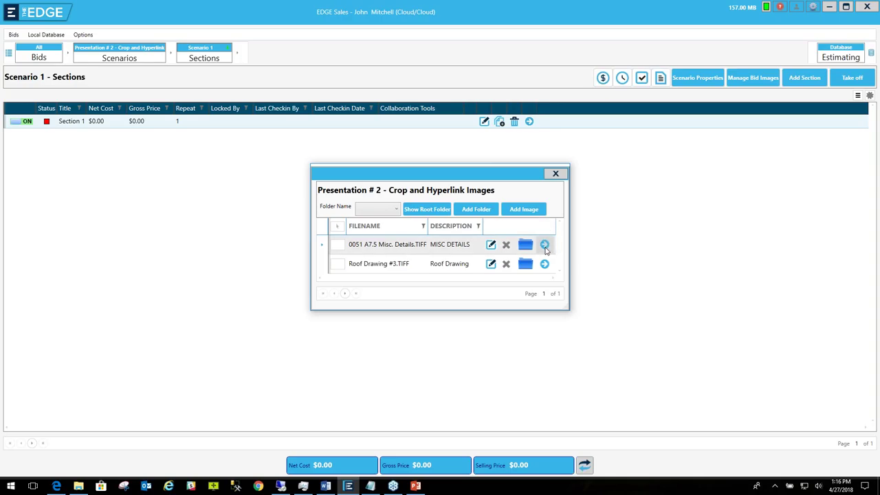
pyautogui.click(544, 247)
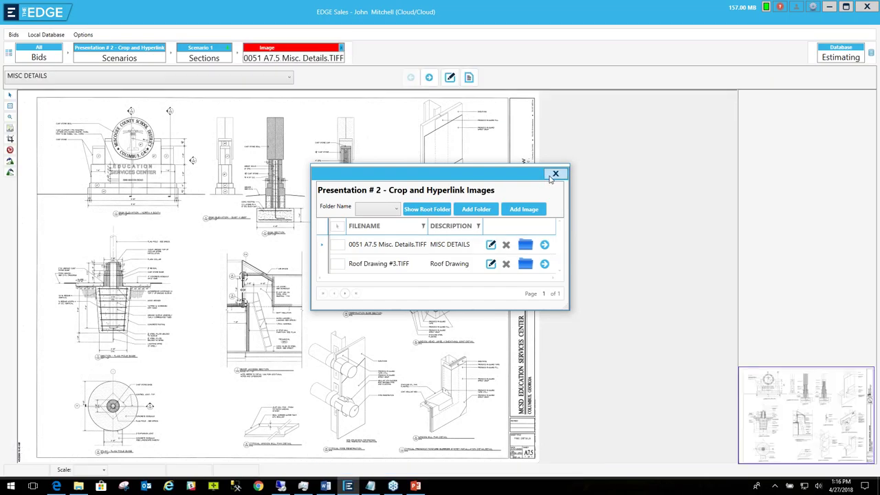
pyautogui.click(556, 174)
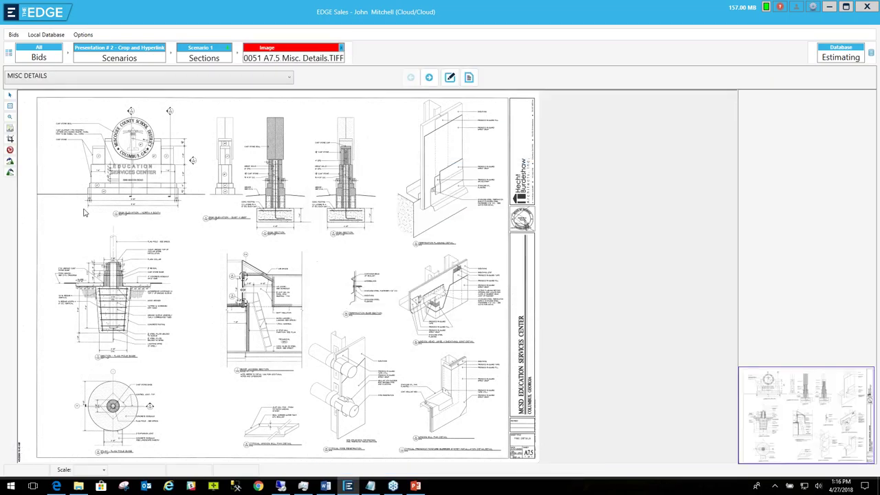
pyautogui.click(10, 117)
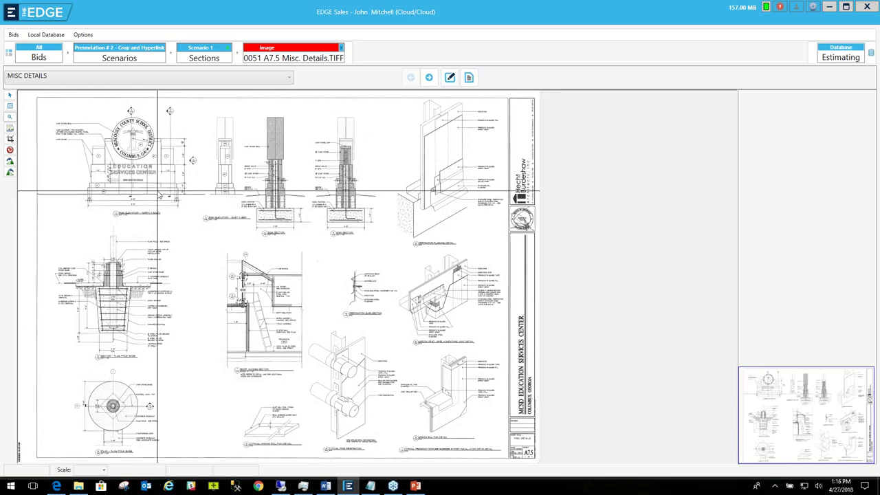
pyautogui.scroll(1, 157, 192)
pyautogui.scroll(1, 157, 192)
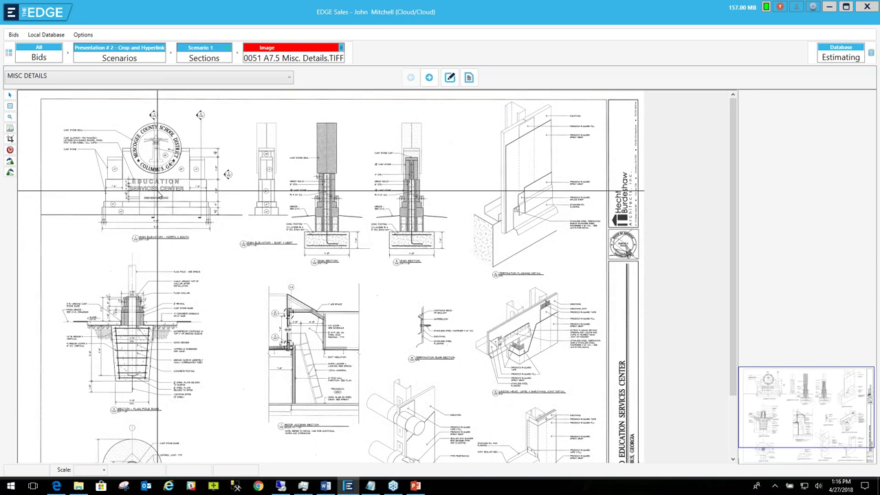
pyautogui.scroll(-1, 157, 192)
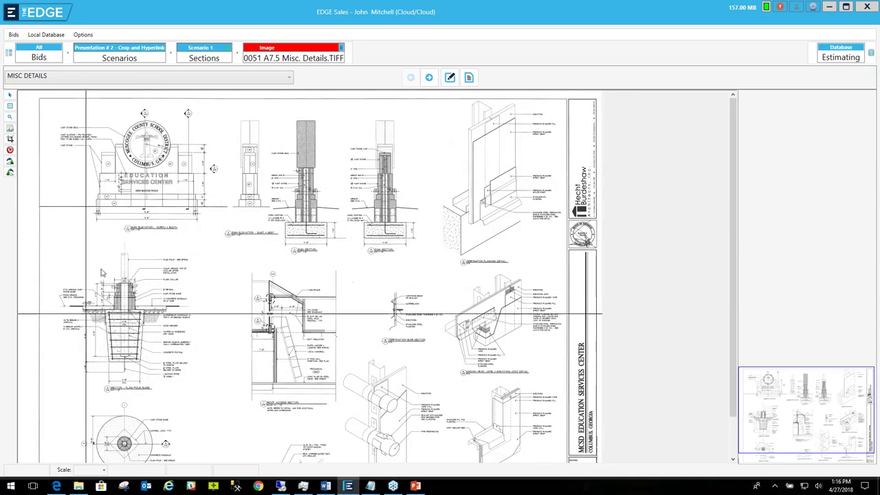
pyautogui.click(11, 150)
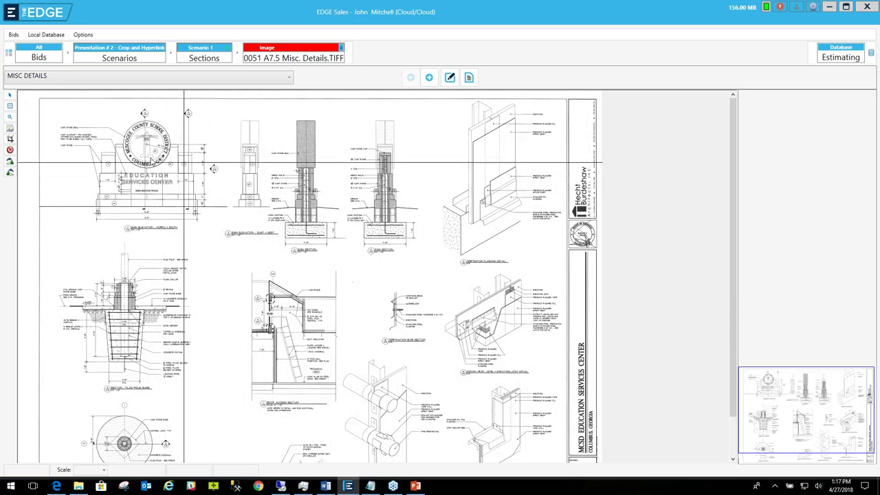
pyautogui.click(10, 162)
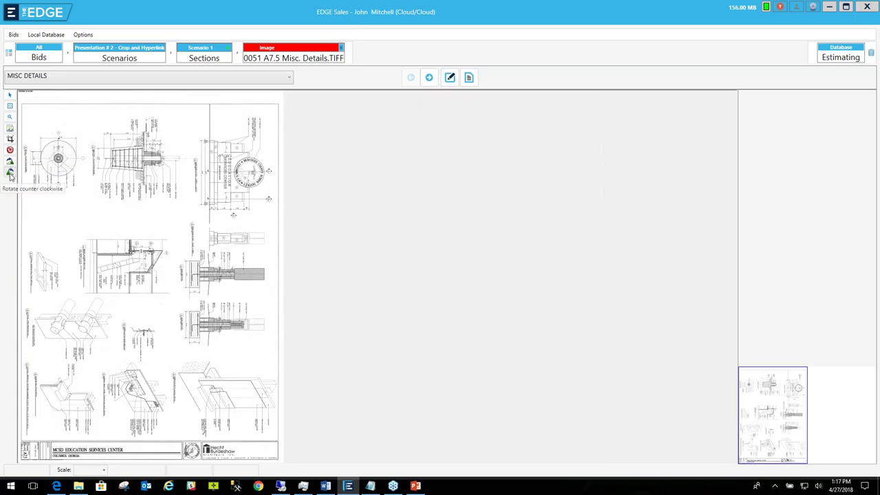
pyautogui.click(10, 174)
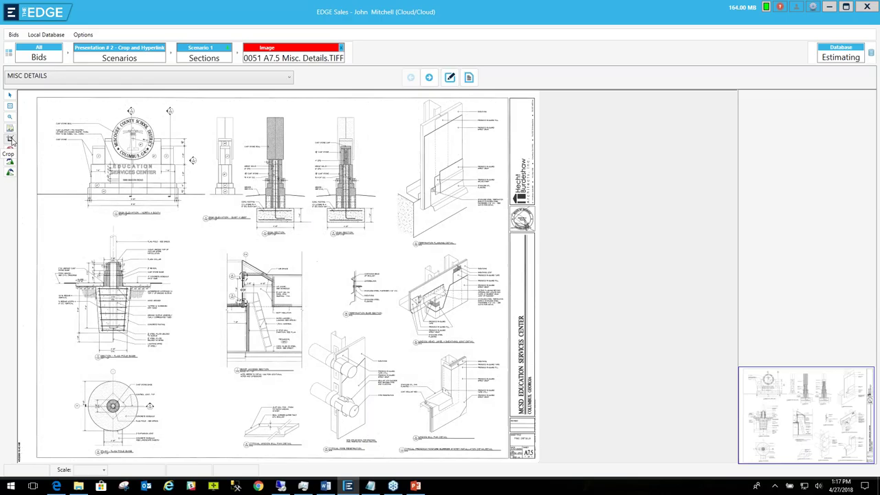
# Step: Crop the flag pole base detail from MISC DETAILS and save it as image 'Roof Drain'
pyautogui.click(9, 139)
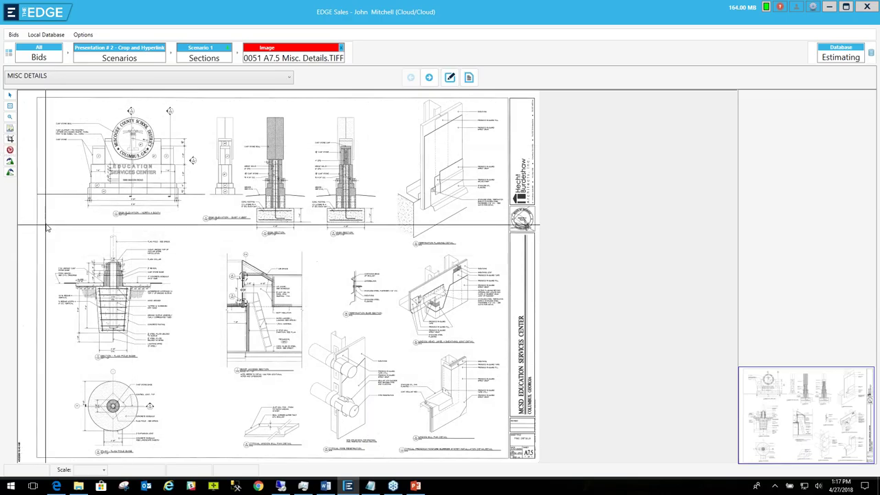
pyautogui.moveTo(55, 239); pyautogui.dragTo(180, 374)
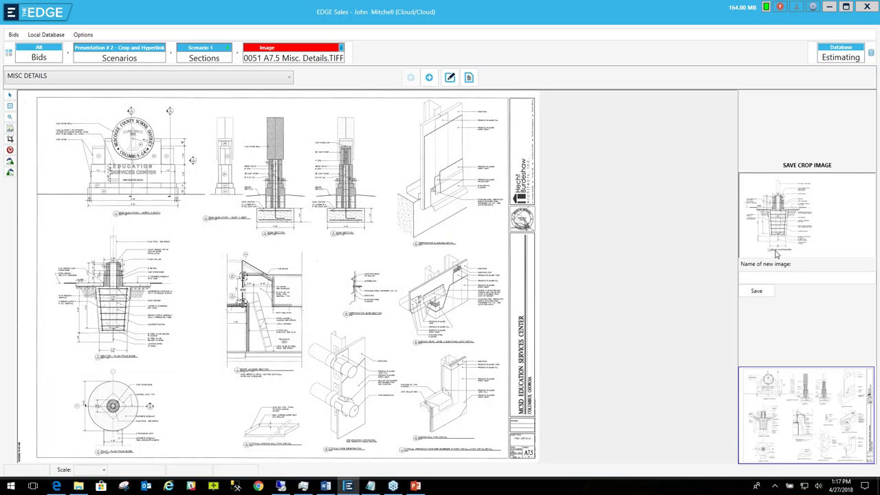
pyautogui.click(756, 278)
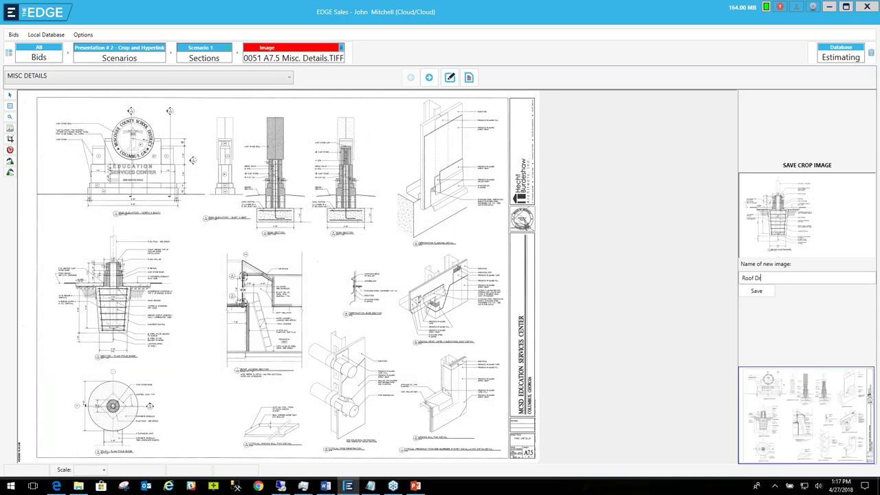
pyautogui.click(757, 292)
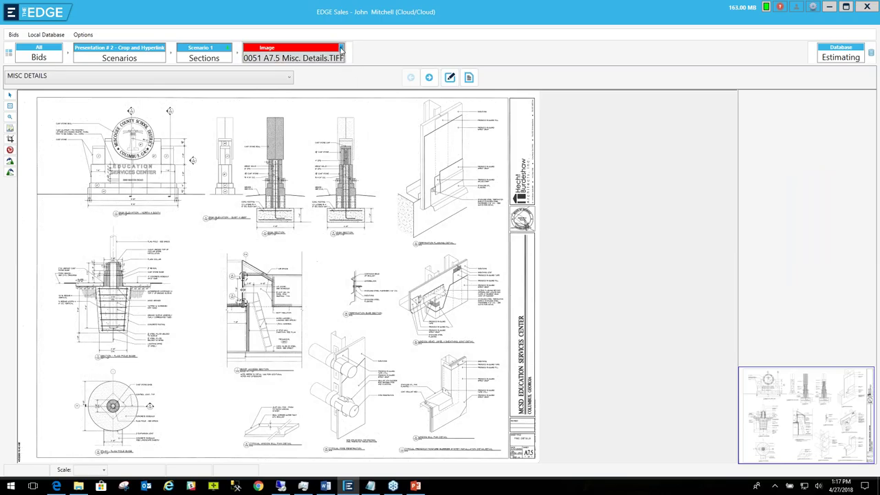
# Step: Close the sheet and view the saved Roof Drain.TIFF from the bid images list
pyautogui.click(341, 49)
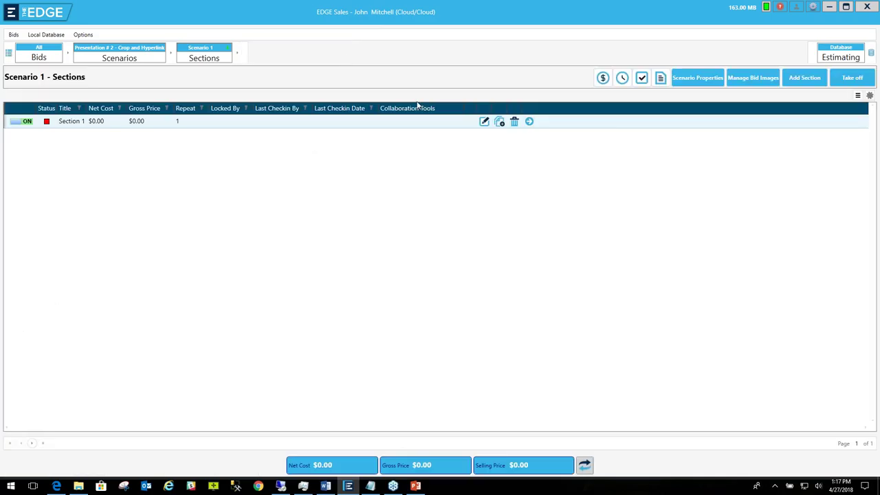
pyautogui.click(757, 80)
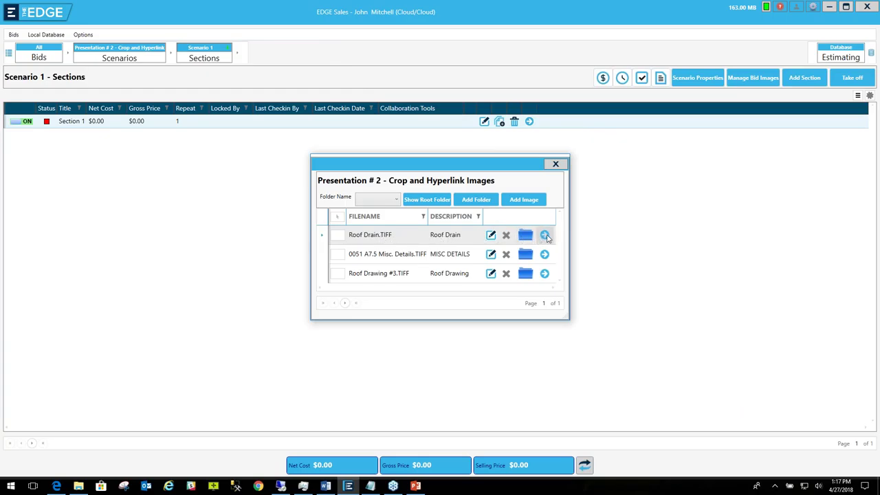
pyautogui.click(545, 235)
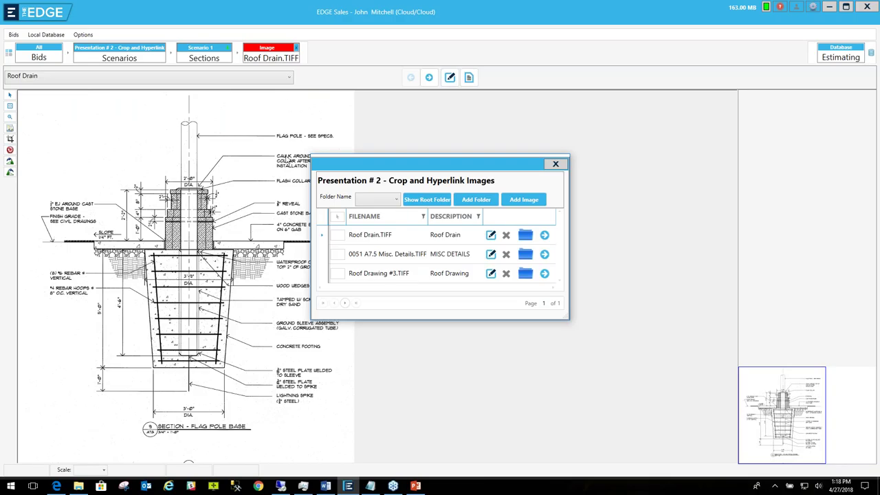
pyautogui.click(296, 47)
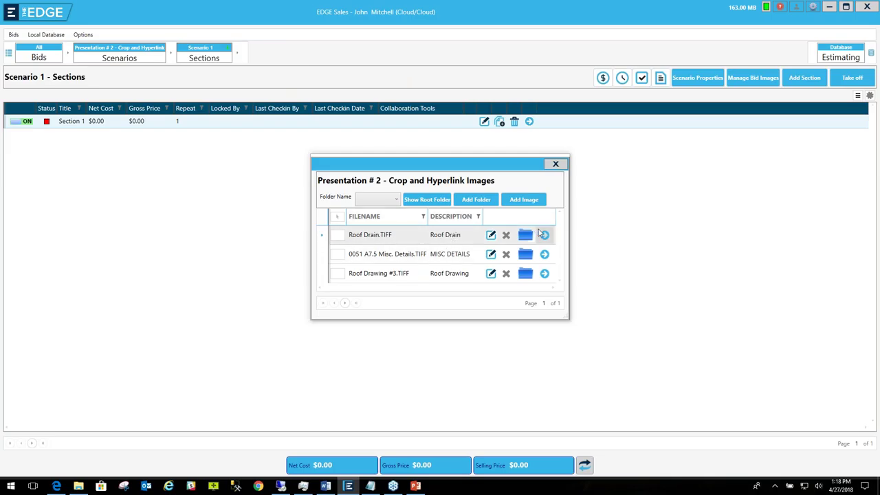
# Step: Drill into Section 1's Roof page to show its 11 takeoff conditions
pyautogui.click(556, 166)
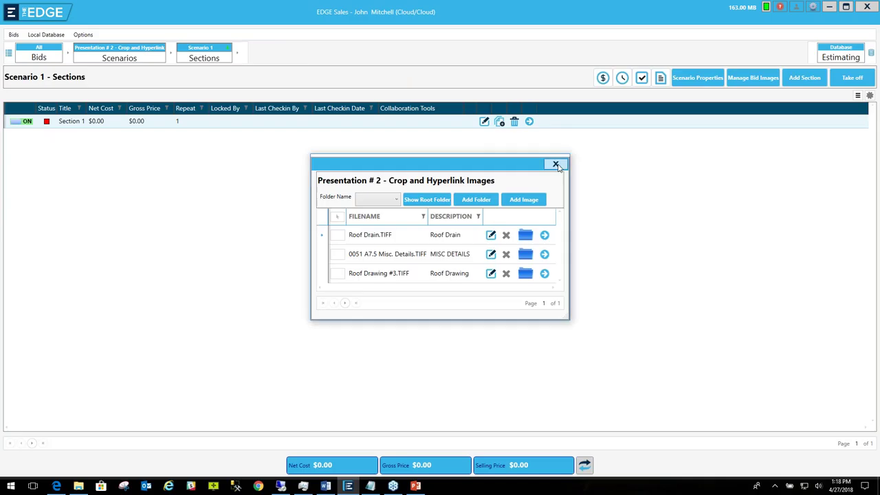
pyautogui.click(530, 122)
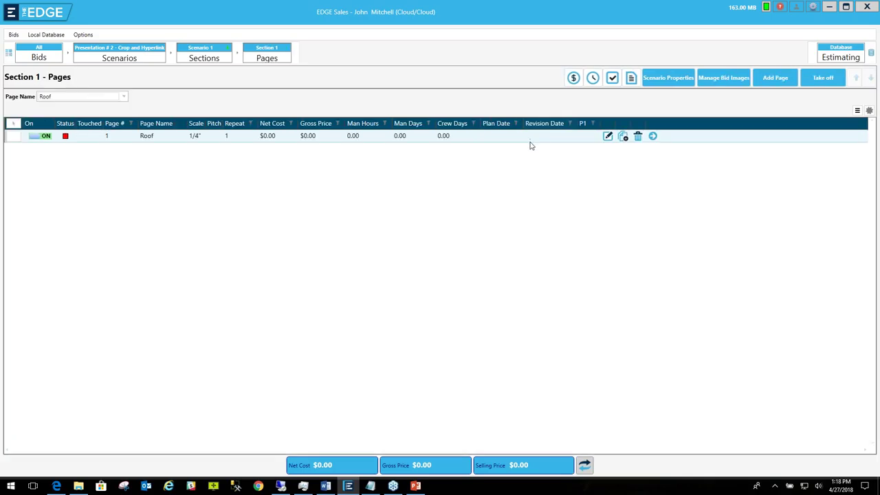
pyautogui.click(653, 135)
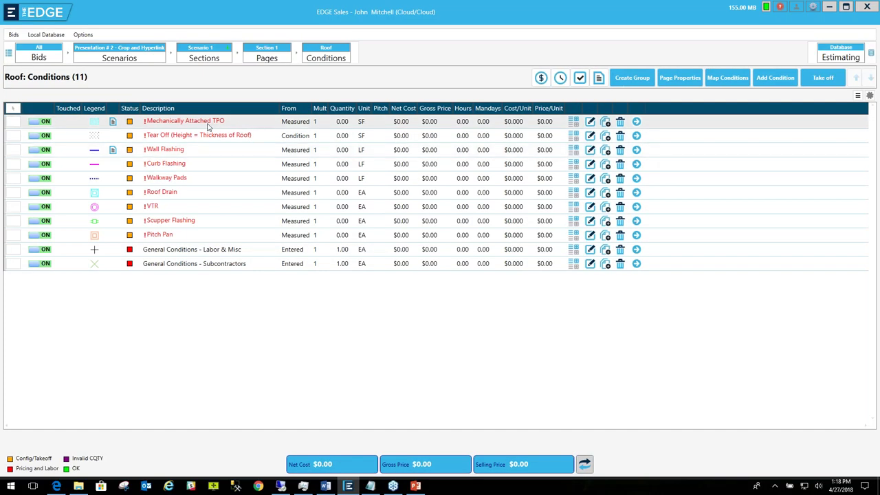
# Step: Open the Mechanically Attached TPO takeoff on Roof Drawing #3 and maximize its window
pyautogui.click(637, 121)
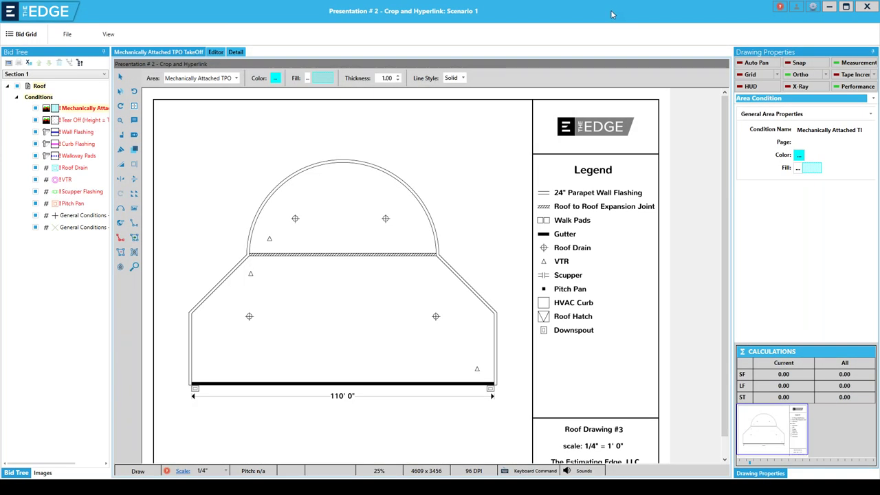
pyautogui.moveTo(612, 14)
pyautogui.mouseDown()
pyautogui.moveTo(609, 31)
pyautogui.moveTo(536, 73)
pyautogui.moveTo(509, 53)
pyautogui.mouseUp()
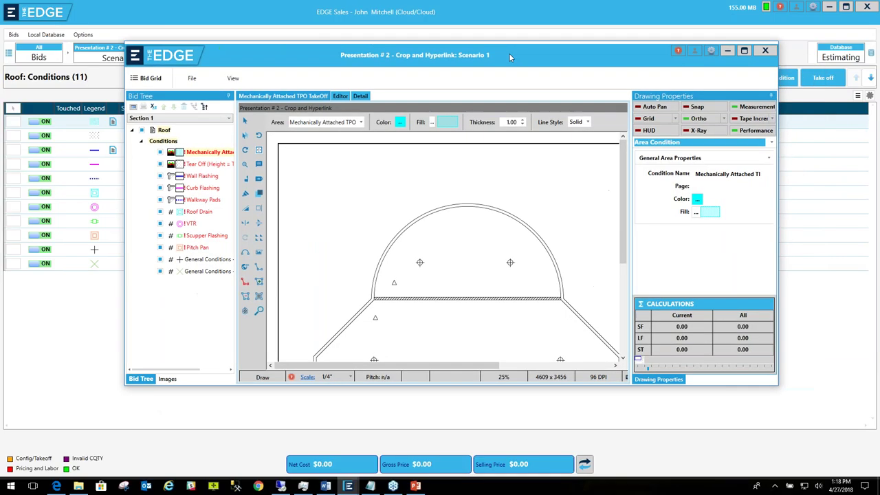
pyautogui.click(744, 50)
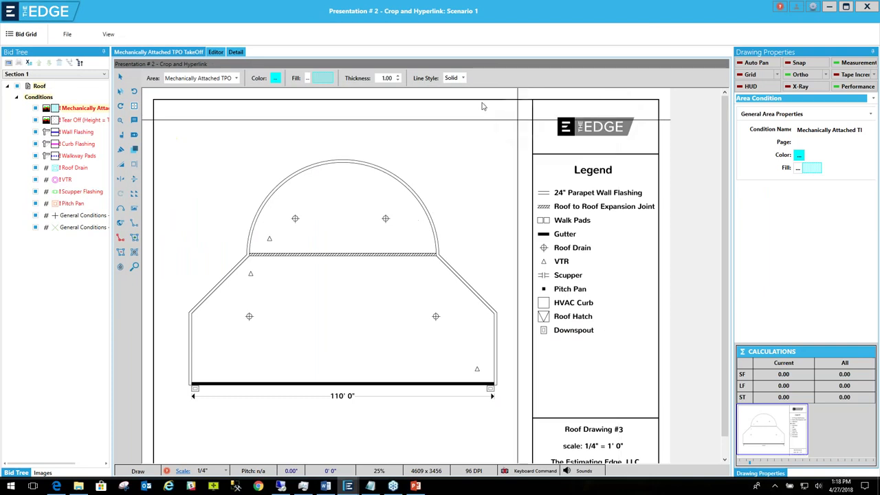
# Step: Place Roof Drain image hyperlinks beside the upper-left and upper-right roof drains
pyautogui.click(135, 209)
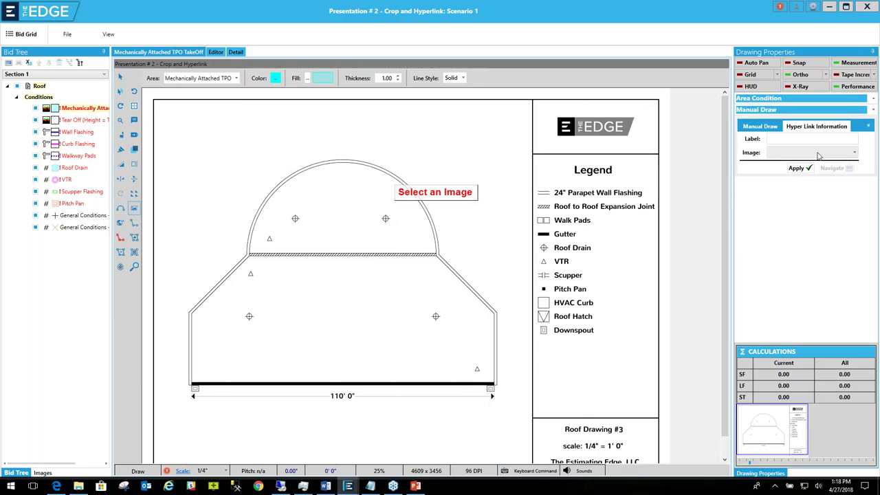
pyautogui.click(856, 155)
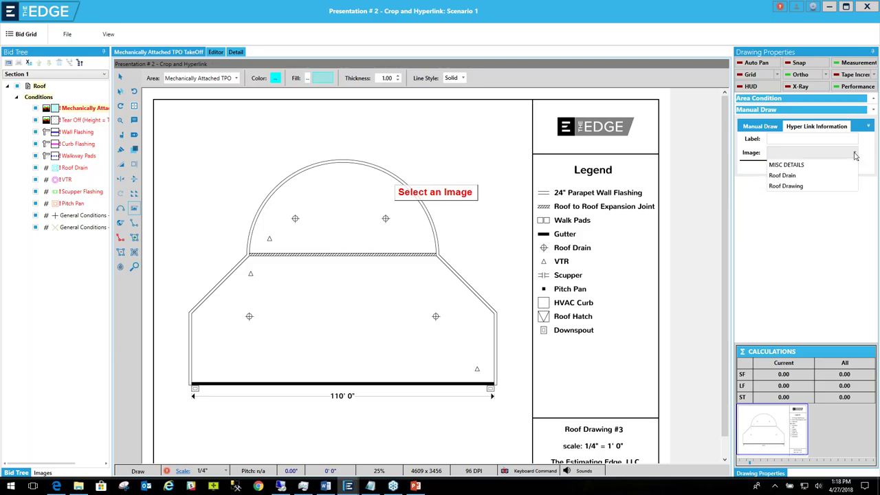
pyautogui.click(784, 176)
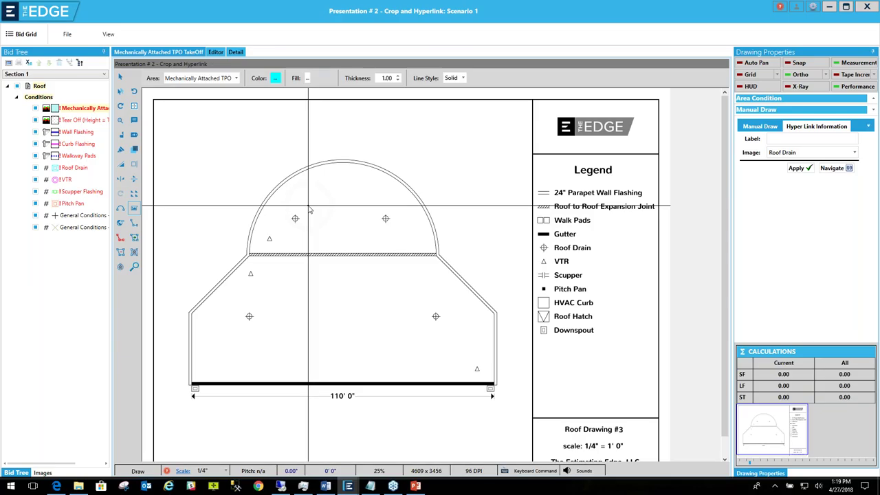
pyautogui.click(309, 209)
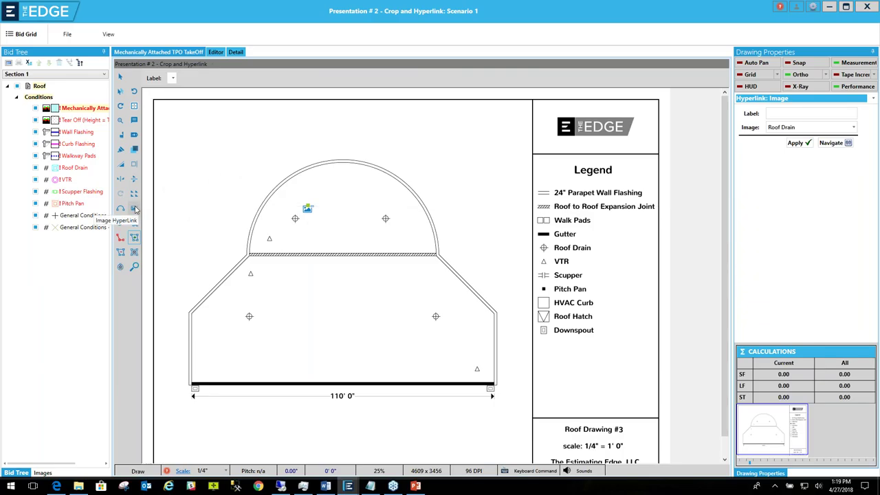
pyautogui.click(134, 209)
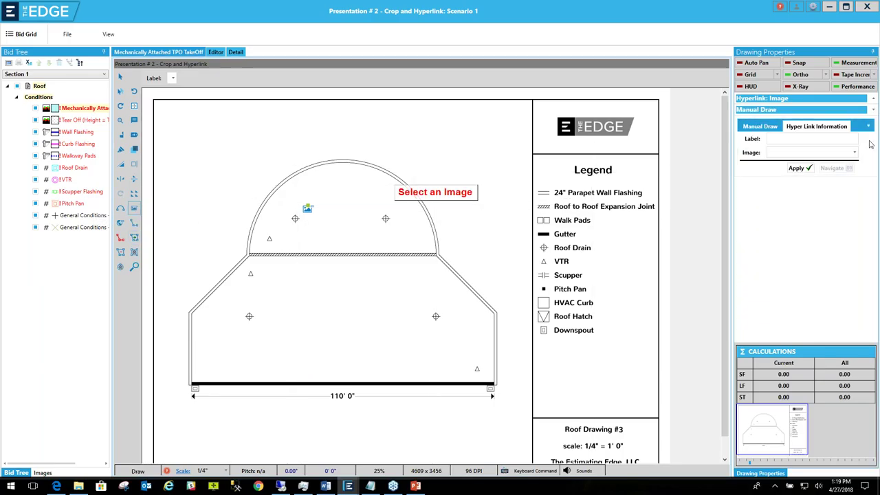
pyautogui.click(855, 153)
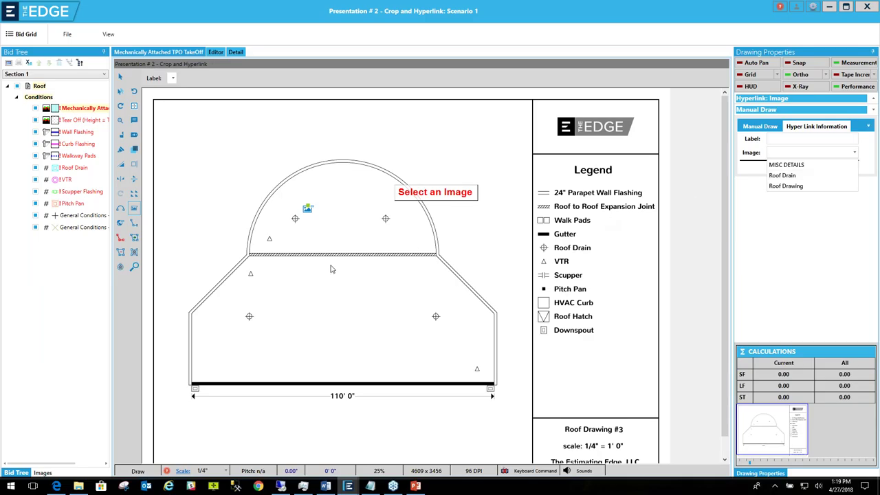
pyautogui.click(808, 176)
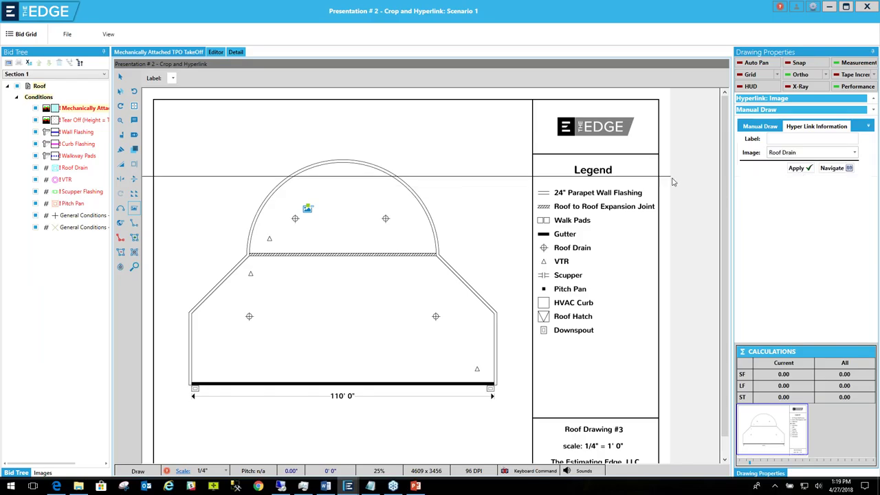
pyautogui.click(396, 214)
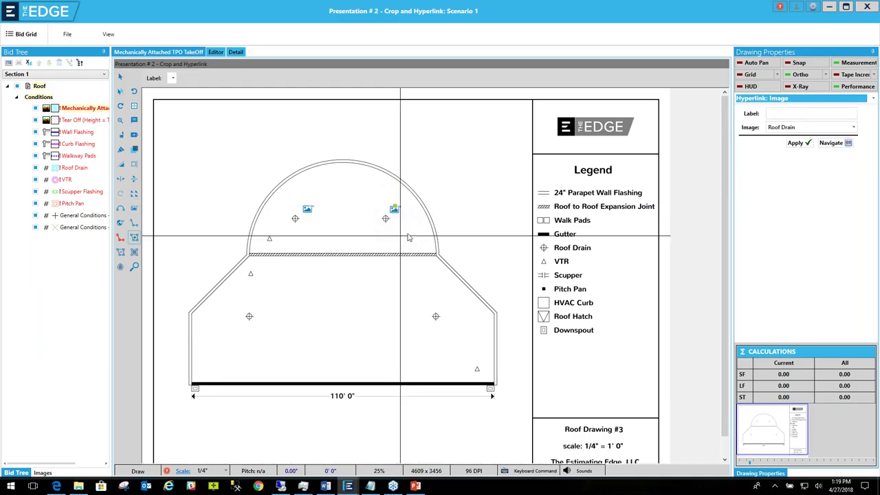
# Step: Label the right image link 'Big Roof Drain' and the left one 'Small Roof Drain'
pyautogui.click(778, 113)
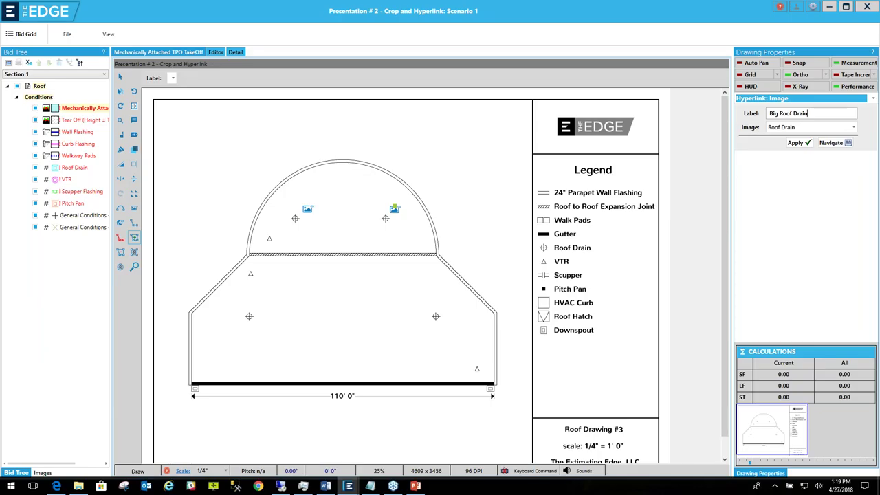
pyautogui.click(796, 142)
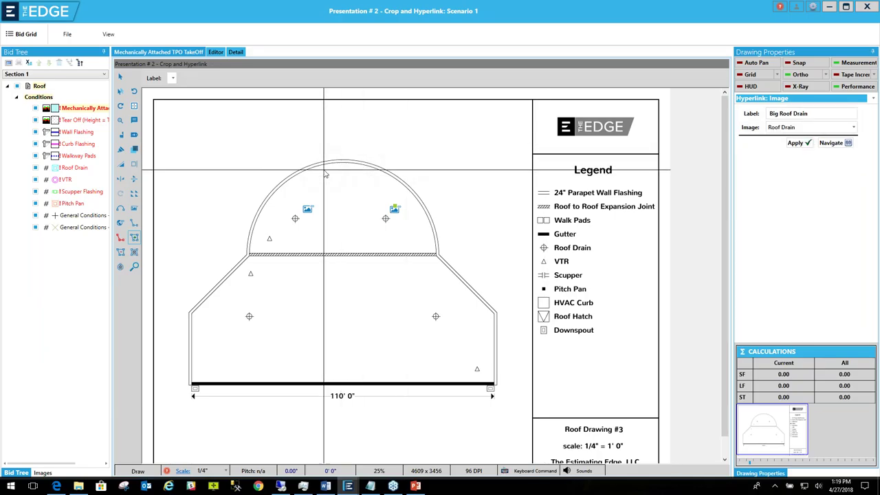
pyautogui.press('Escape')
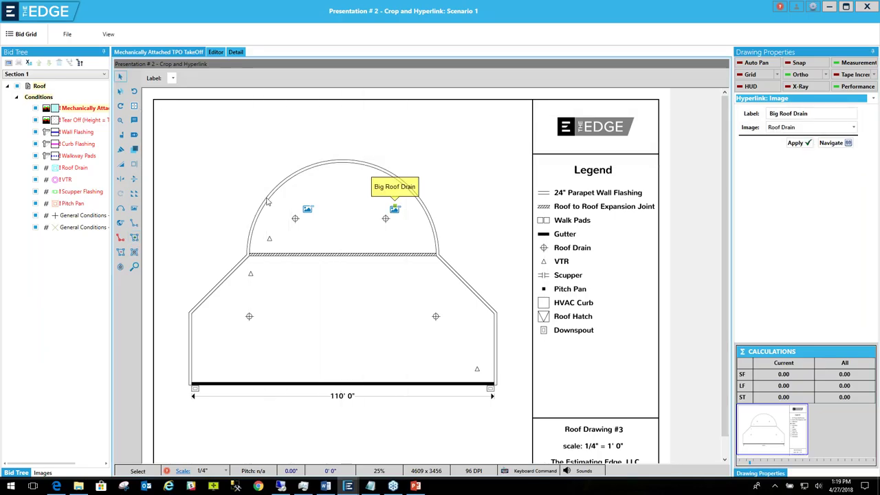
pyautogui.click(309, 211)
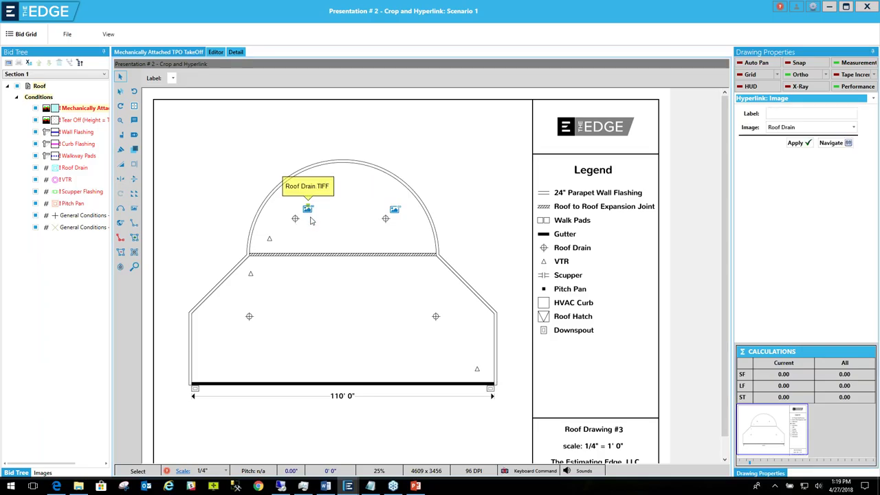
pyautogui.click(776, 113)
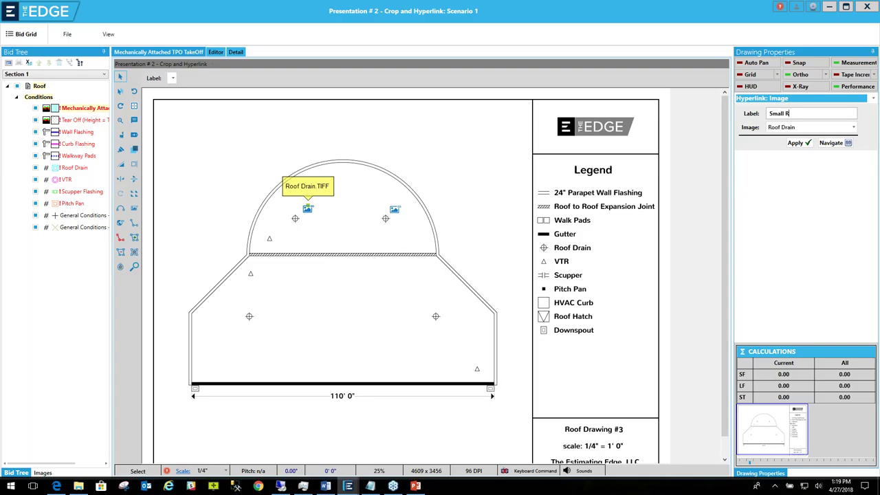
pyautogui.write('Small Roof Drain')
pyautogui.click(798, 143)
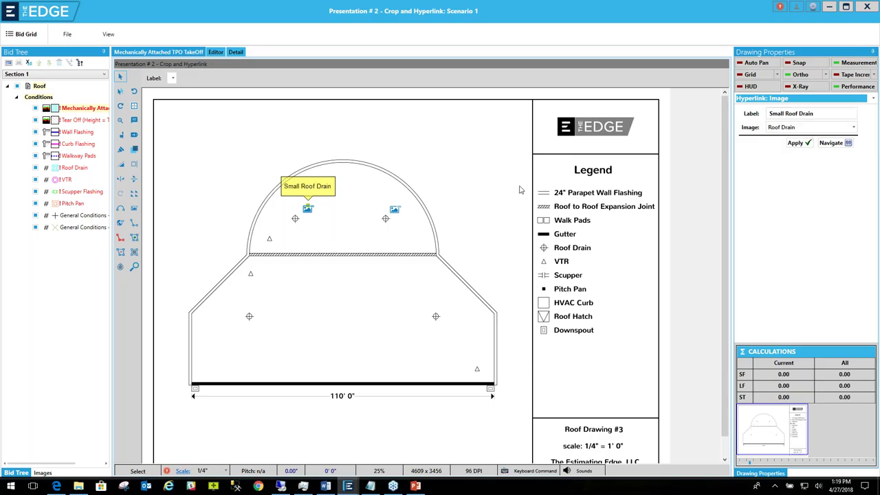
# Step: Select each image link in turn to verify the Small and Big Roof Drain labels
pyautogui.click(395, 209)
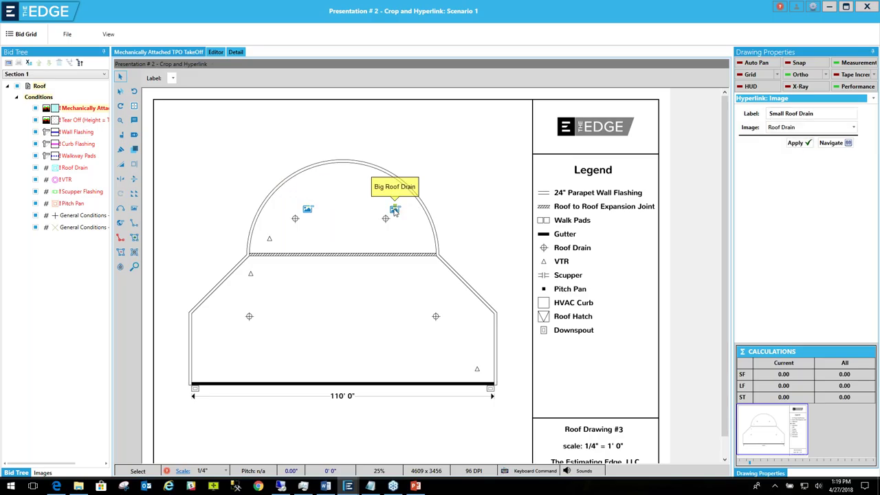
pyautogui.click(311, 214)
pyautogui.click(394, 210)
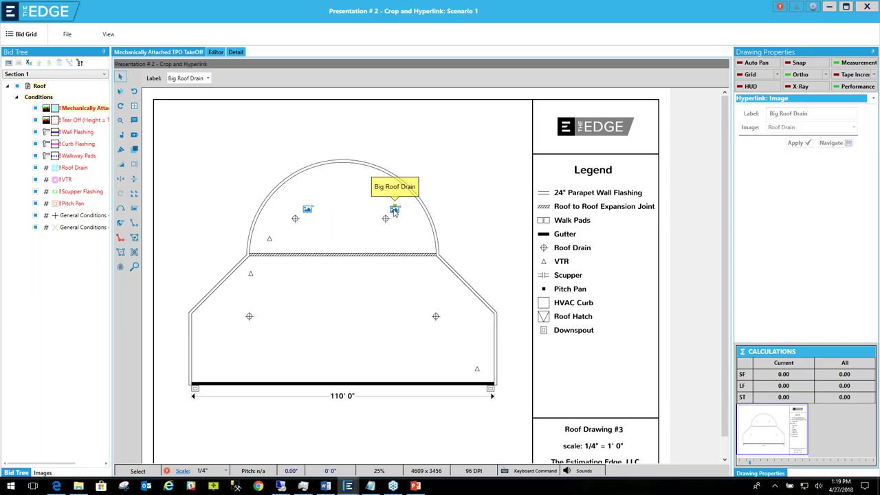
pyautogui.click(309, 212)
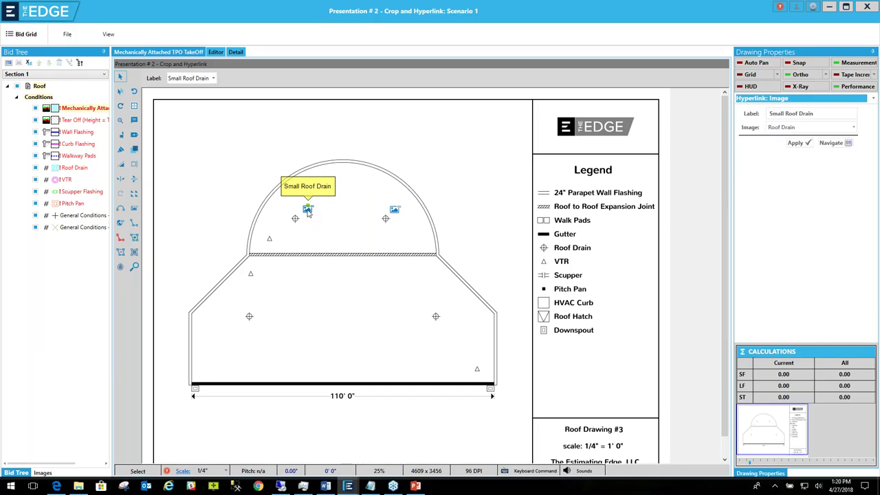
# Step: Open Roof Drain.TIFF from the Small Roof Drain hyperlink, then close the image
pyautogui.doubleClick(308, 209)
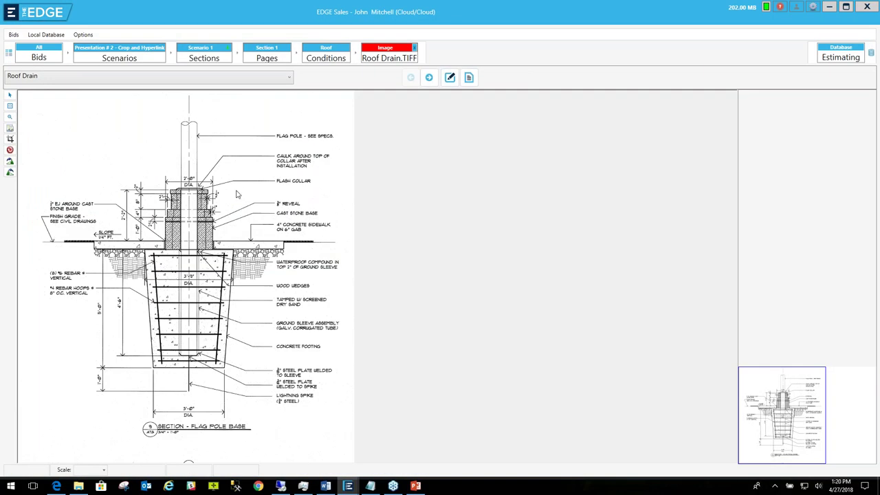
pyautogui.click(415, 48)
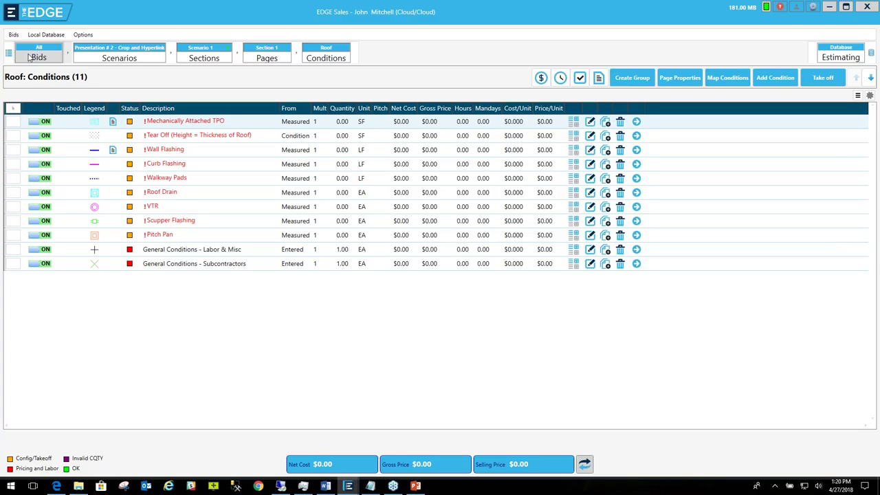
# Step: Return to the Bids list and attempt to unload Presentation # 2, dismissing the cannot-unload warning
pyautogui.click(30, 58)
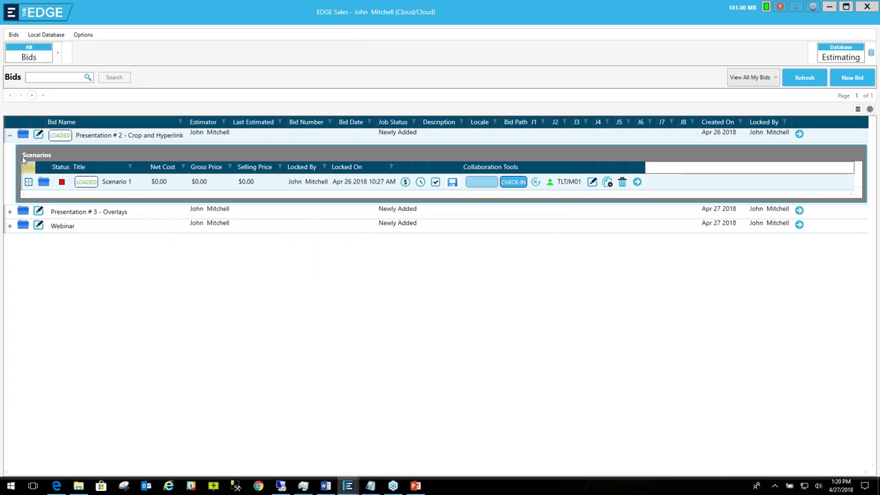
pyautogui.click(10, 136)
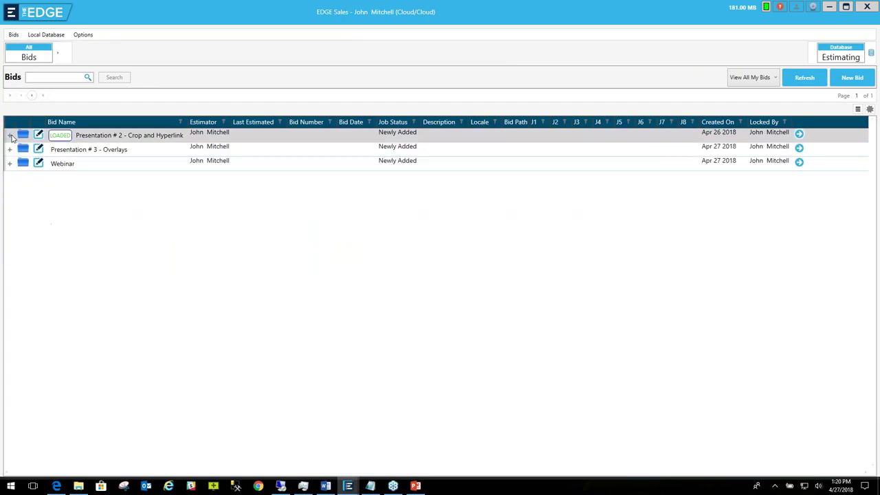
pyautogui.click(63, 136)
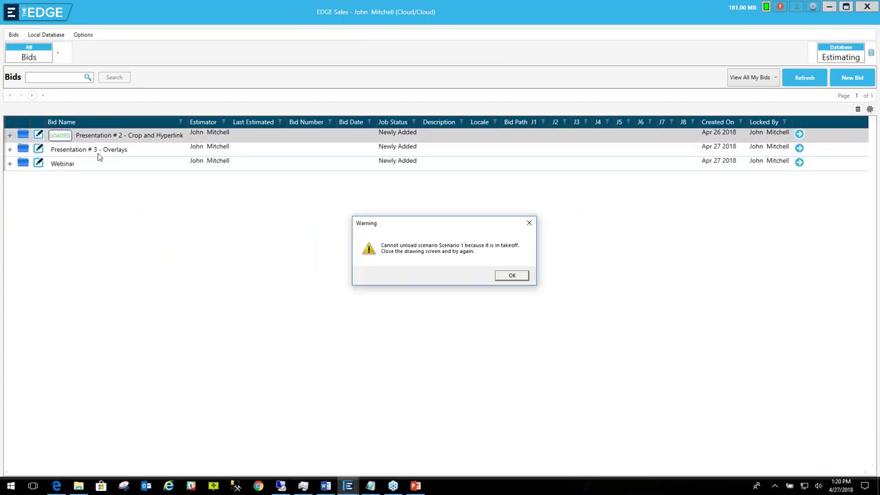
pyautogui.click(518, 276)
# Step: Expand Presentation # 3 - Overlays and open Scenario 1's sections
pyautogui.doubleClick(122, 150)
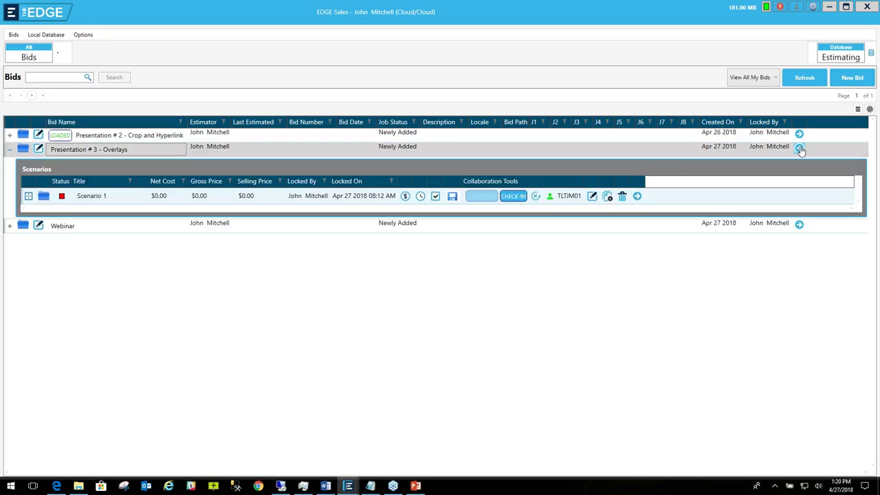
pyautogui.click(800, 149)
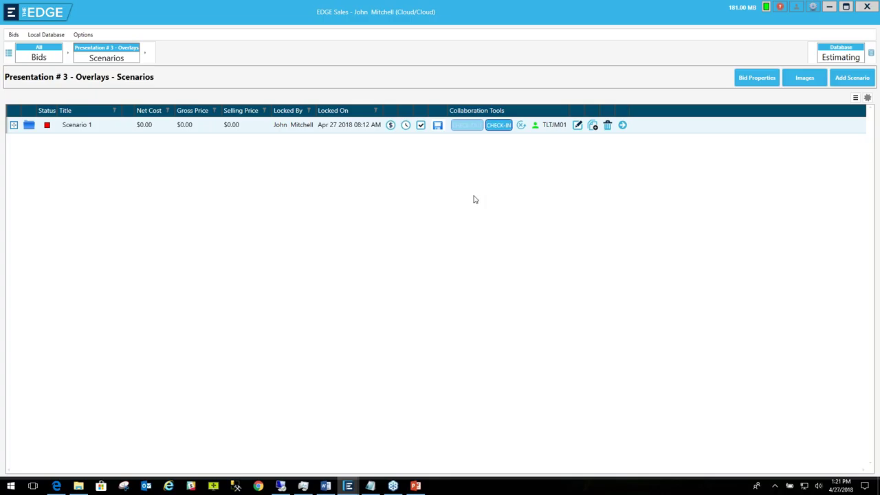
pyautogui.click(623, 126)
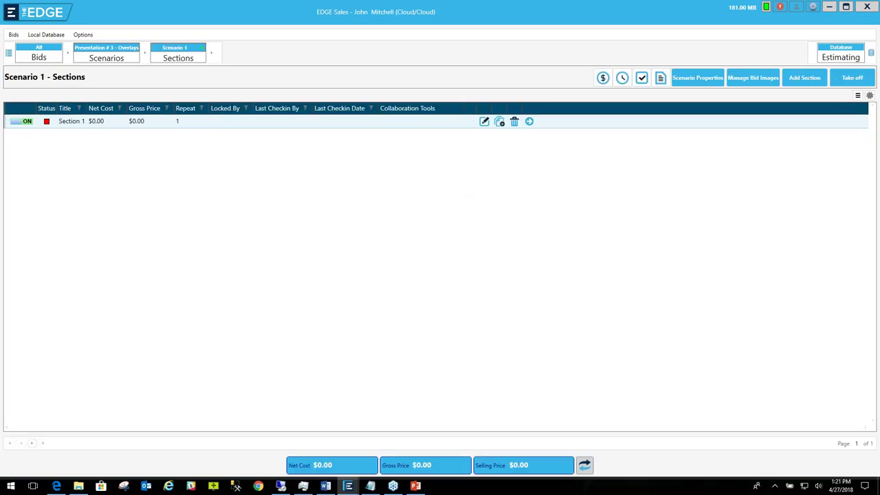
# Step: Open the Sector 2.TIFF floor plan (sheet A4.12.N1) from the bid images list
pyautogui.click(752, 81)
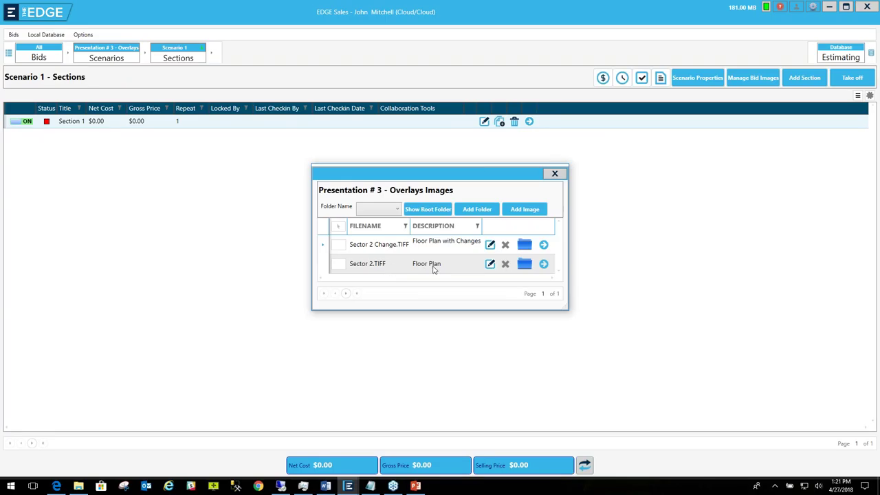
pyautogui.click(434, 269)
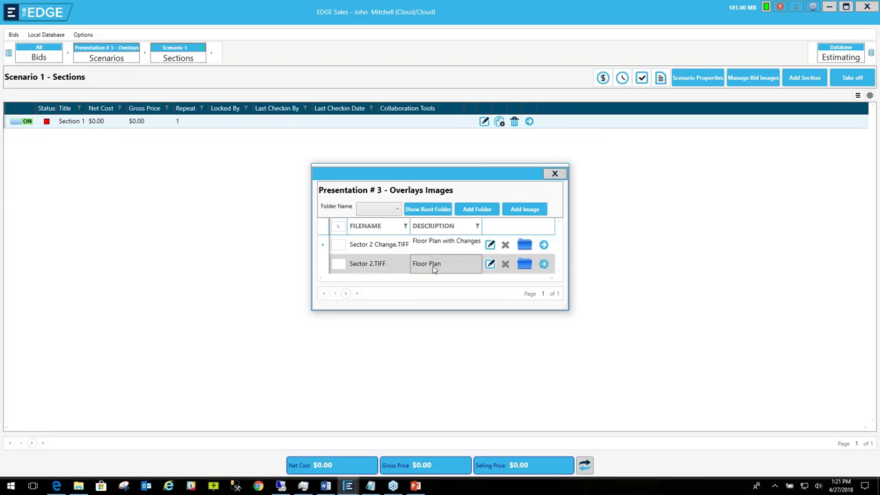
pyautogui.click(544, 264)
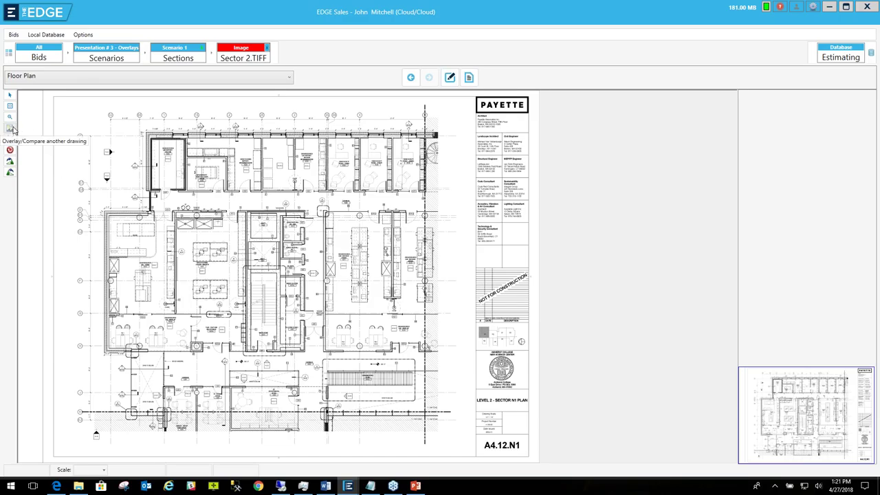
# Step: Overlay Sector 2 Change.TIFF on sheet A4.12.N1 of Sector 2.TIFF and review the coloured differences
pyautogui.click(11, 129)
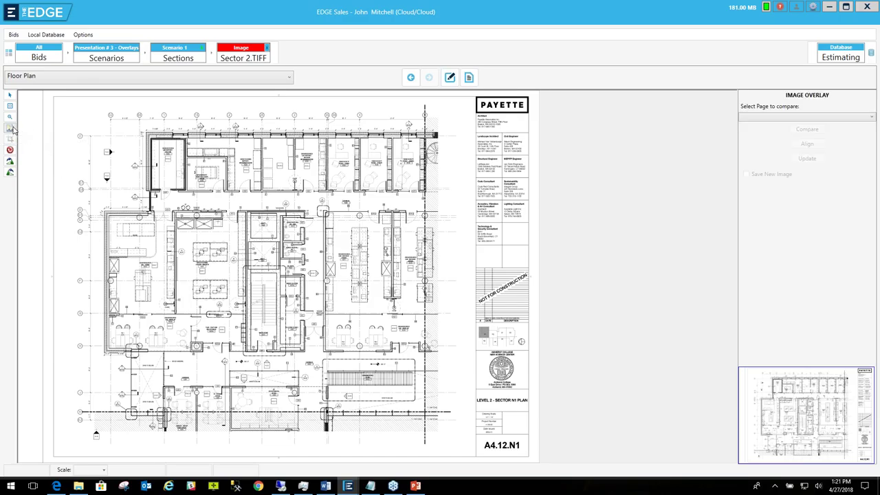
pyautogui.click(872, 118)
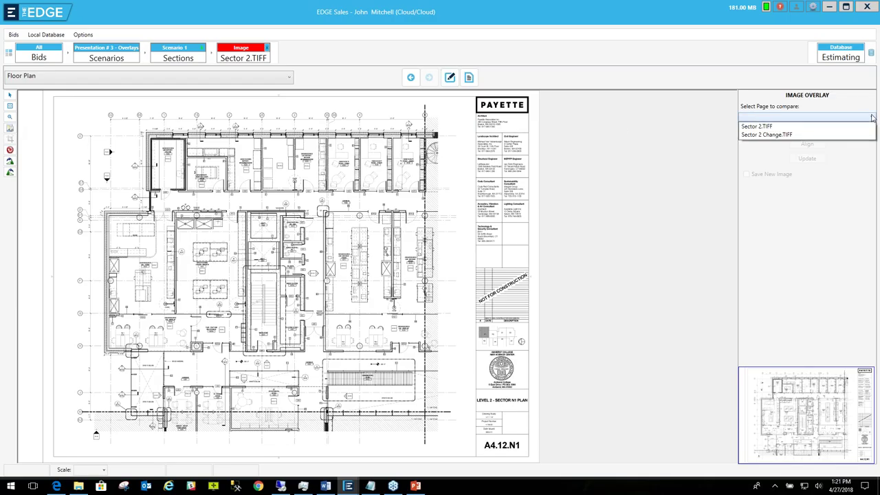
pyautogui.click(782, 136)
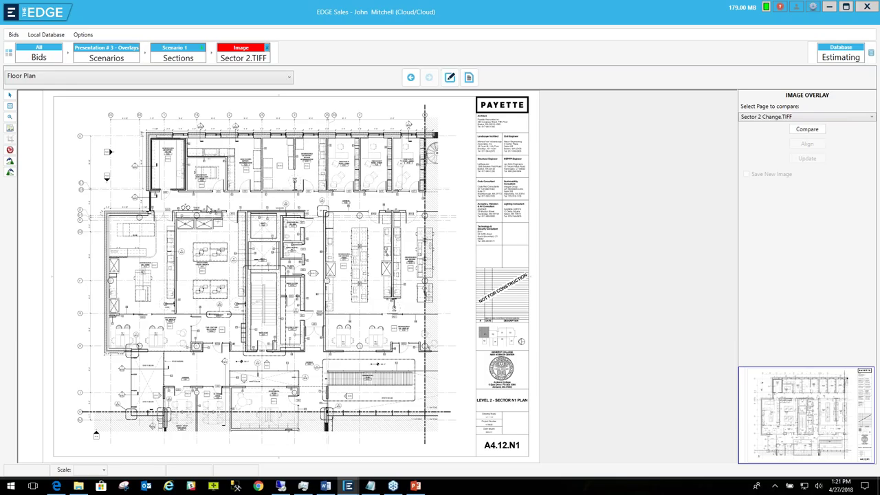
pyautogui.click(811, 130)
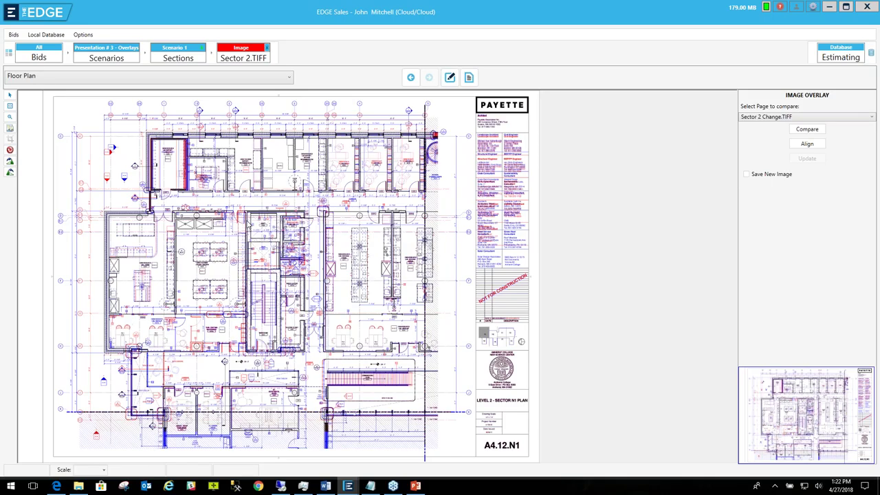
pyautogui.scroll(1, 249, 222)
pyautogui.scroll(1, 249, 222)
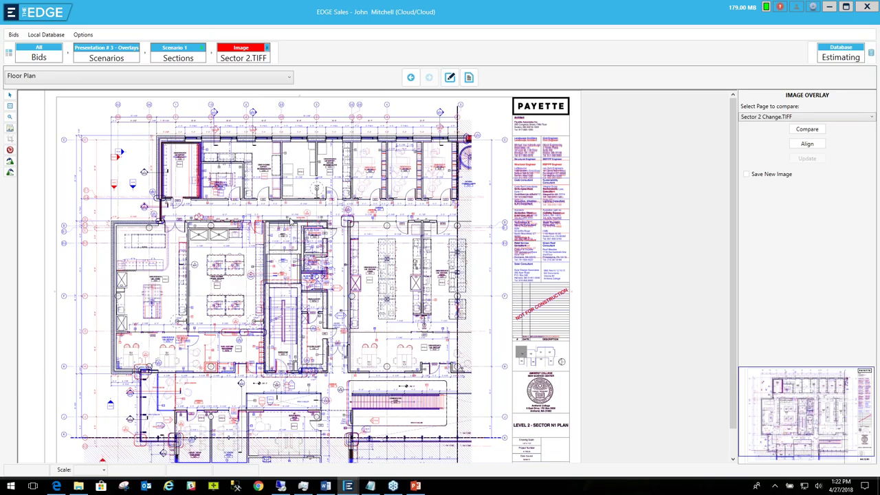
pyautogui.scroll(-1, 292, 221)
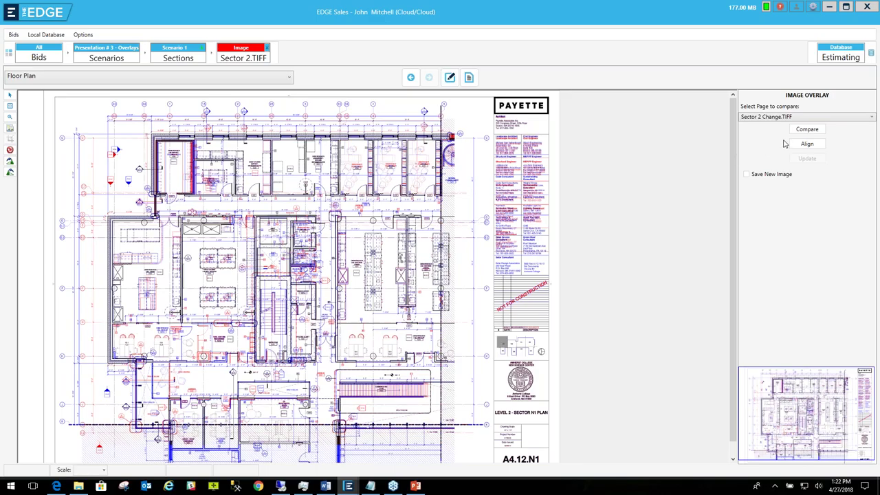
# Step: Save the overlay as a new image named 'Compared Floor Plans'
pyautogui.click(747, 175)
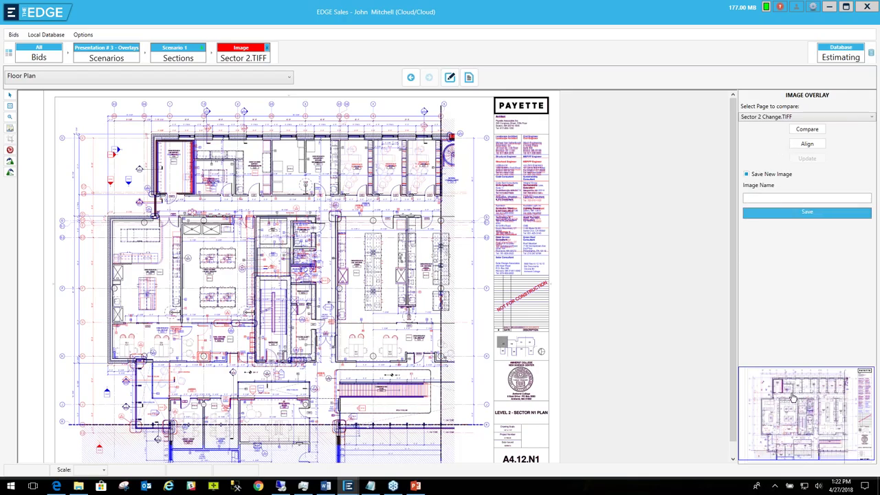
pyautogui.write('Compared Floor Plans')
pyautogui.click(806, 215)
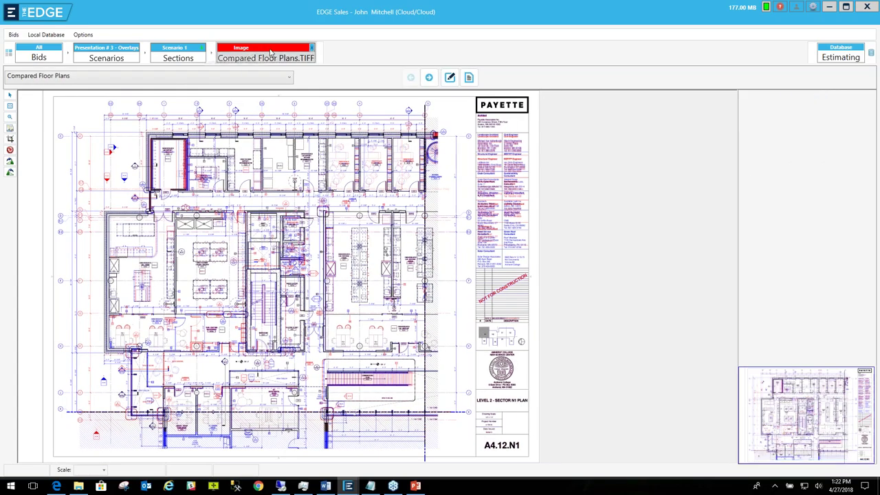
# Step: Close the Compared Floor Plans image and confirm Compared Floor Plans.TIFF appears in the bid images list
pyautogui.click(313, 49)
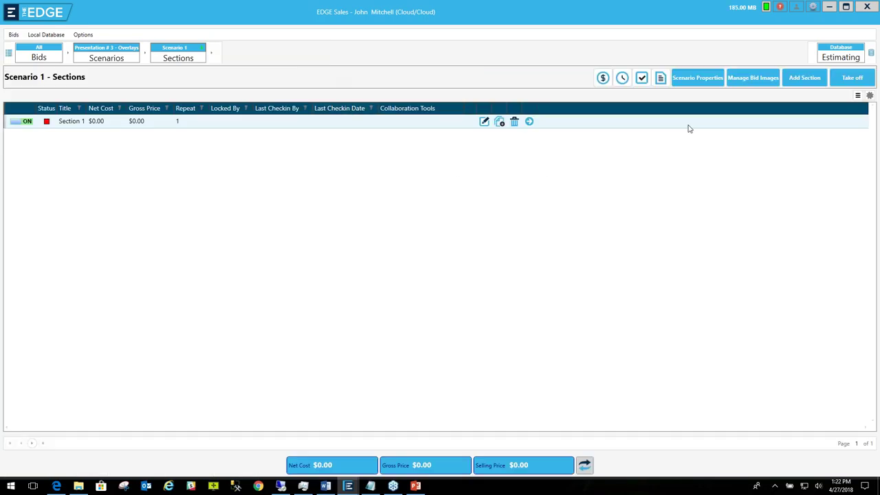
pyautogui.click(753, 78)
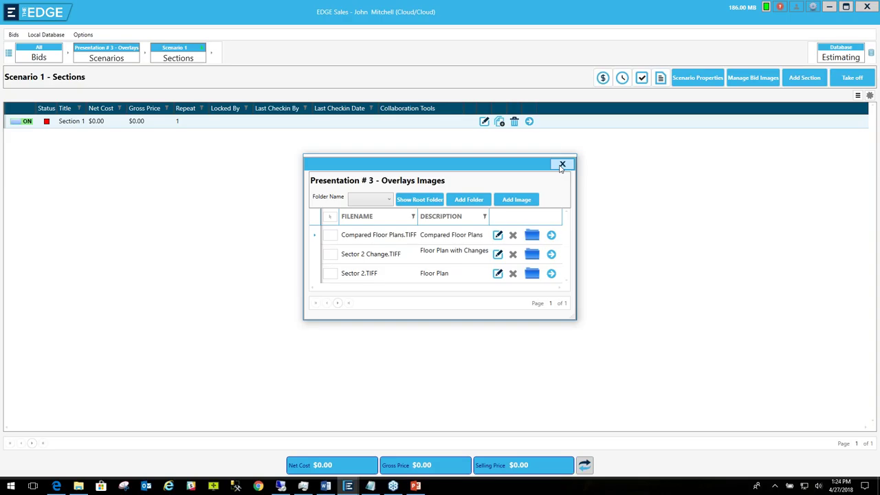
pyautogui.click(562, 165)
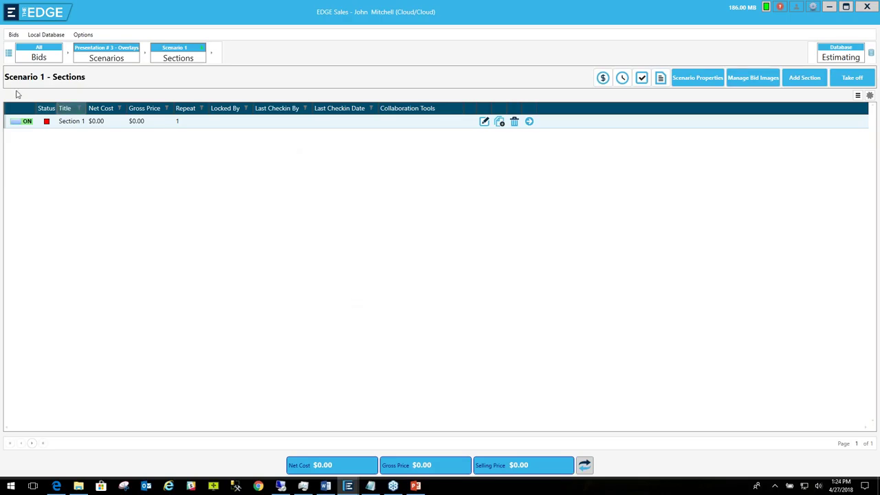